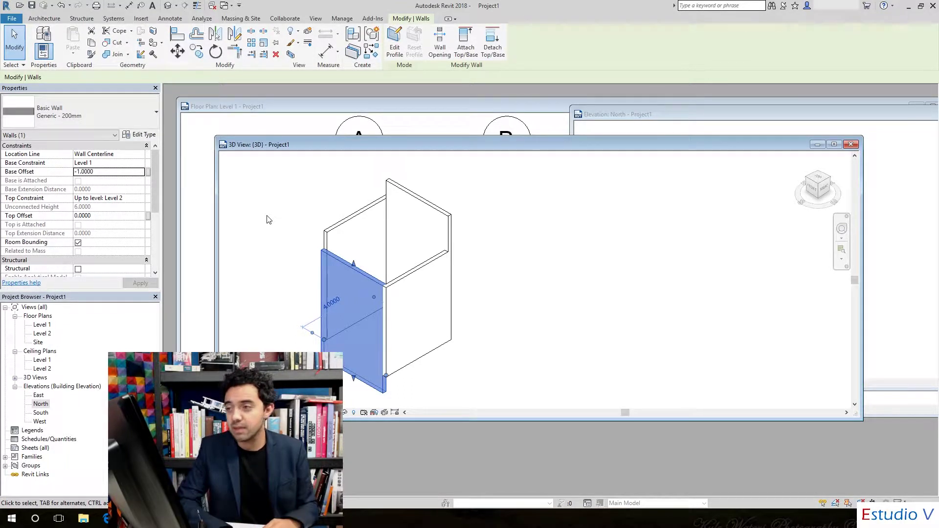
Set all four box walls' top constraint to Level 2 with 0 top offset, then view in 3D.
double_click(477, 115)
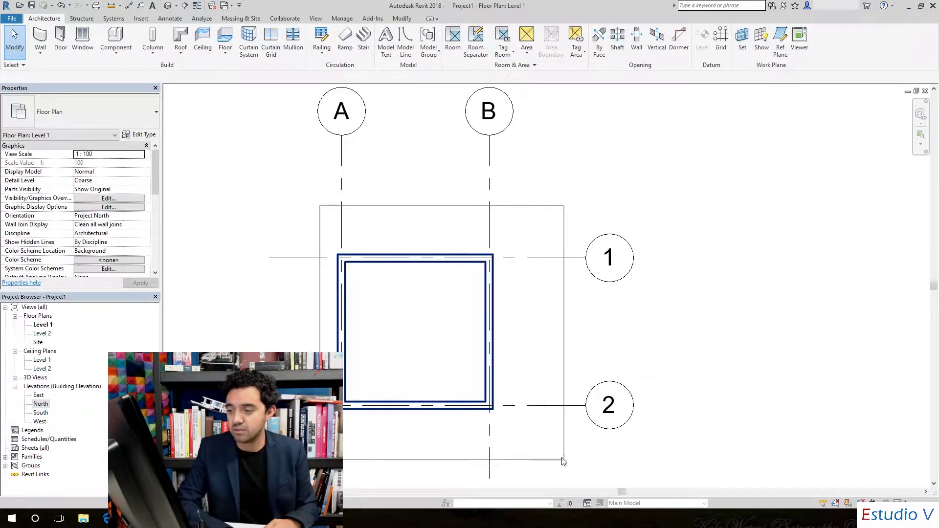
drag(520, 442, 557, 450)
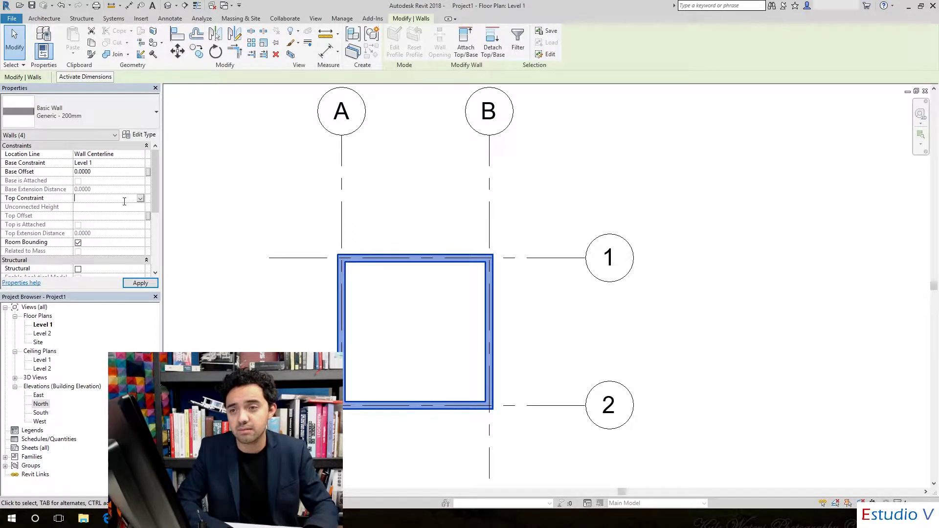
click(141, 198)
click(116, 222)
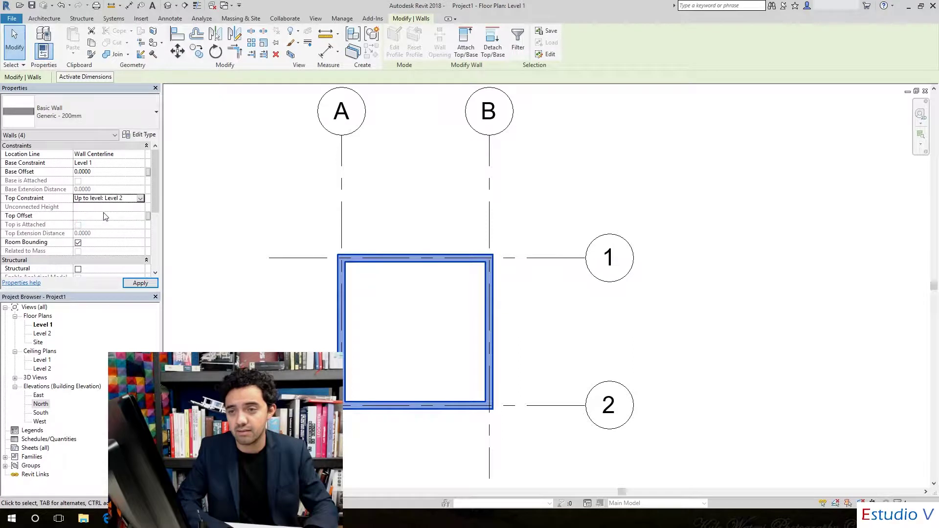
text(0)
key(Return)
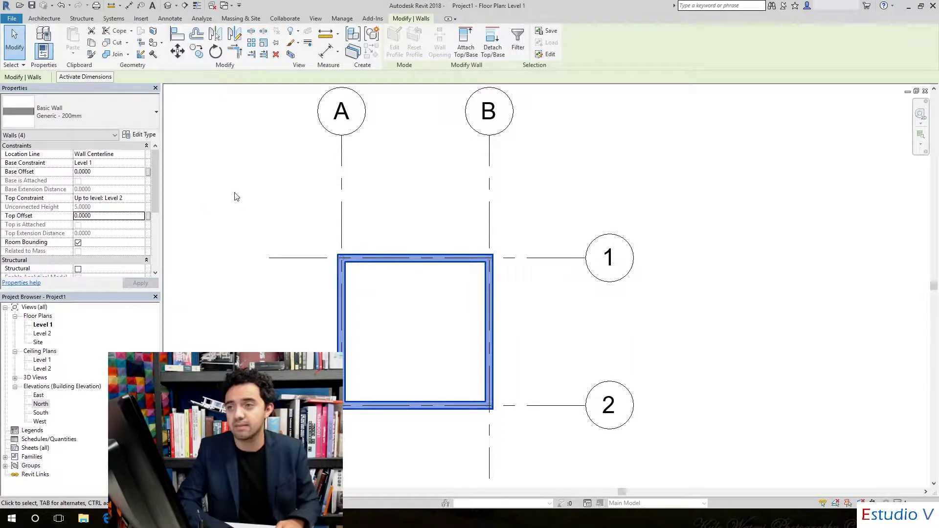
click(168, 6)
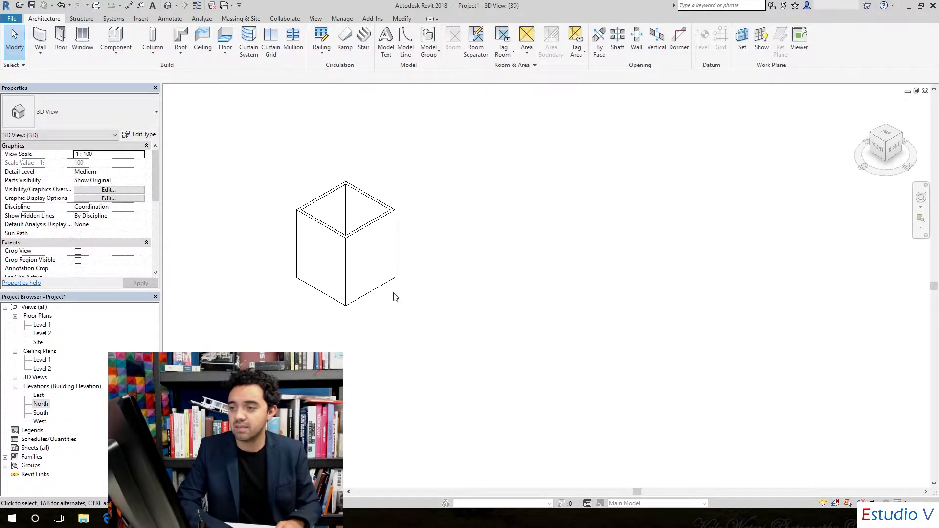
In the North elevation, change Level 2's elevation from 5.00 to 2.50, then return to 3D.
scroll(395, 295, up, 3)
drag(276, 150, 558, 429)
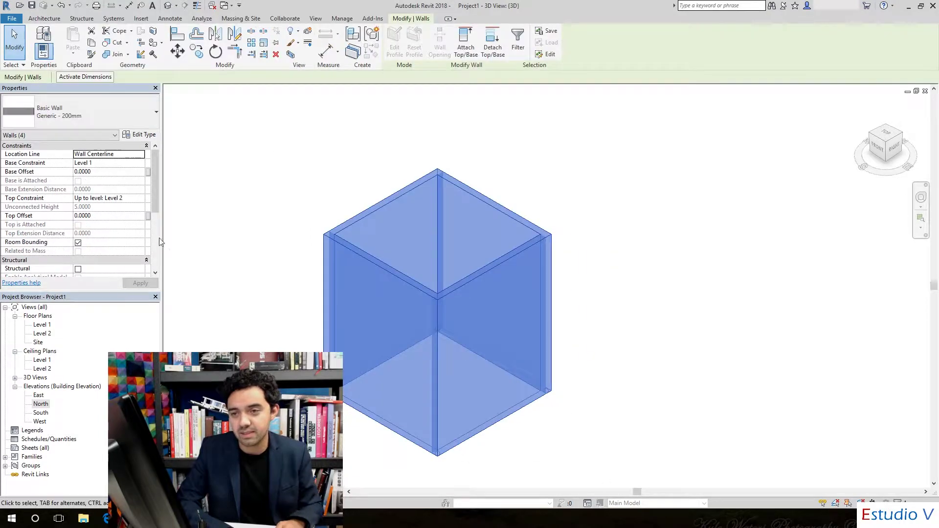
key(Escape)
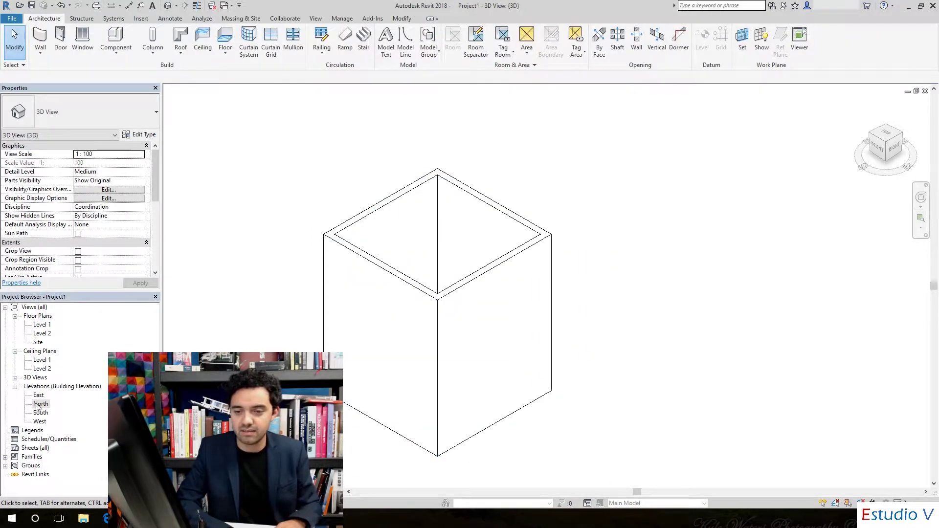
double_click(39, 405)
click(368, 153)
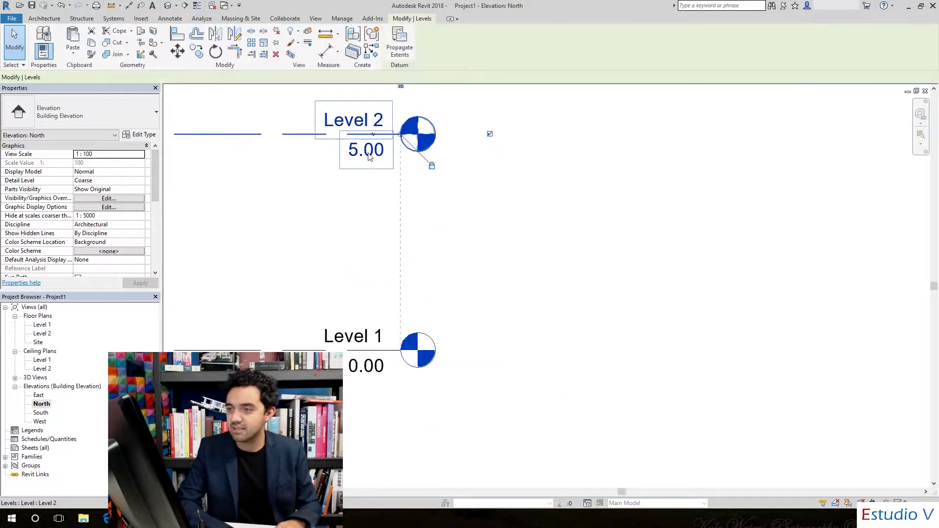
click(368, 153)
text(2.5)
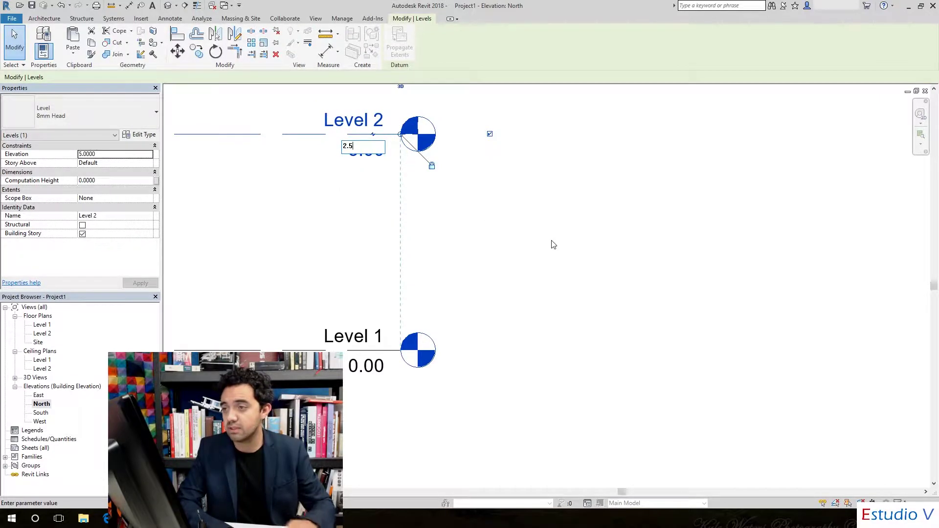
key(Return)
key(Escape)
click(167, 5)
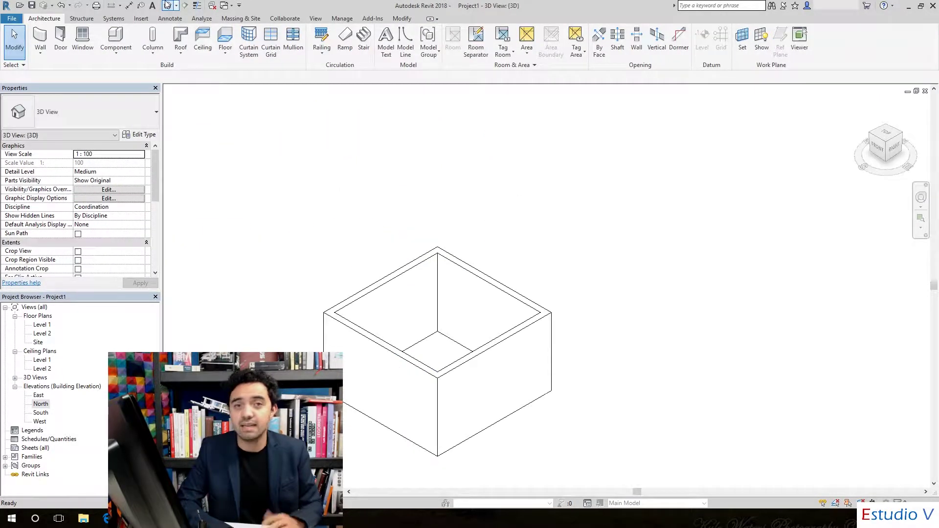
Zoom into the 3D view and select the box's front-left wall.
scroll(530, 217, up, 1)
scroll(470, 362, up, 2)
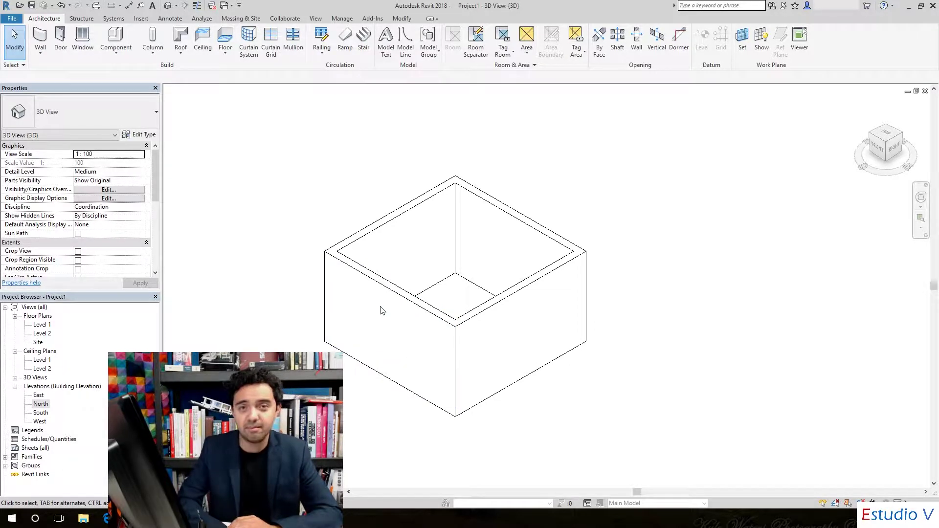
scroll(355, 181, down, 1)
scroll(356, 231, up, 1)
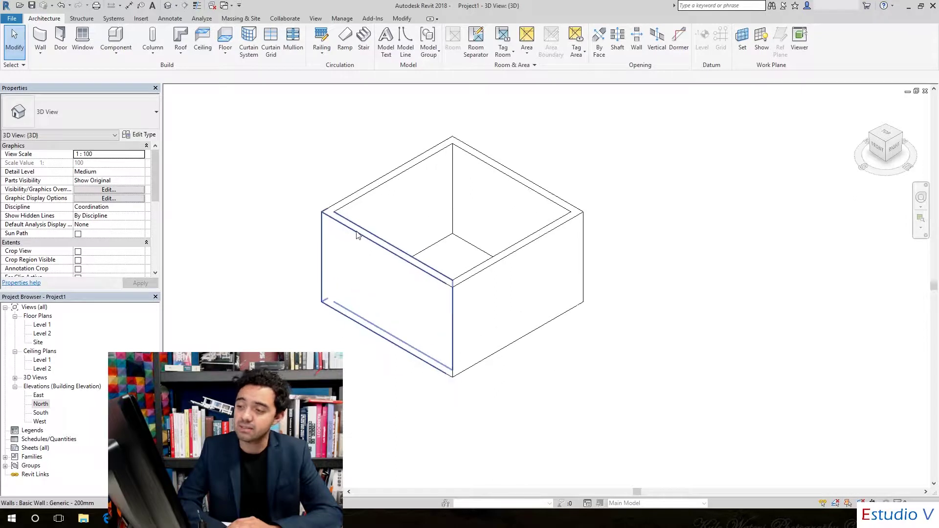
scroll(382, 247, up, 2)
click(382, 247)
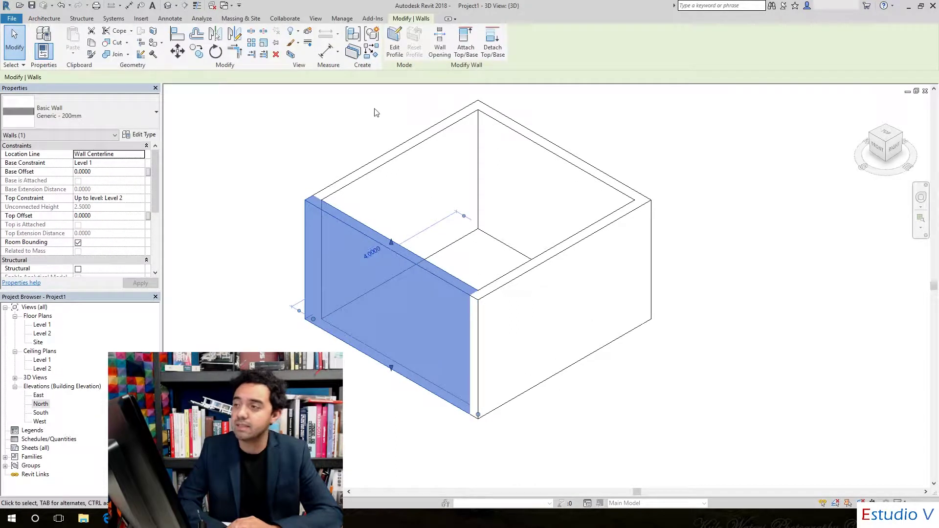
scroll(384, 104, down, 2)
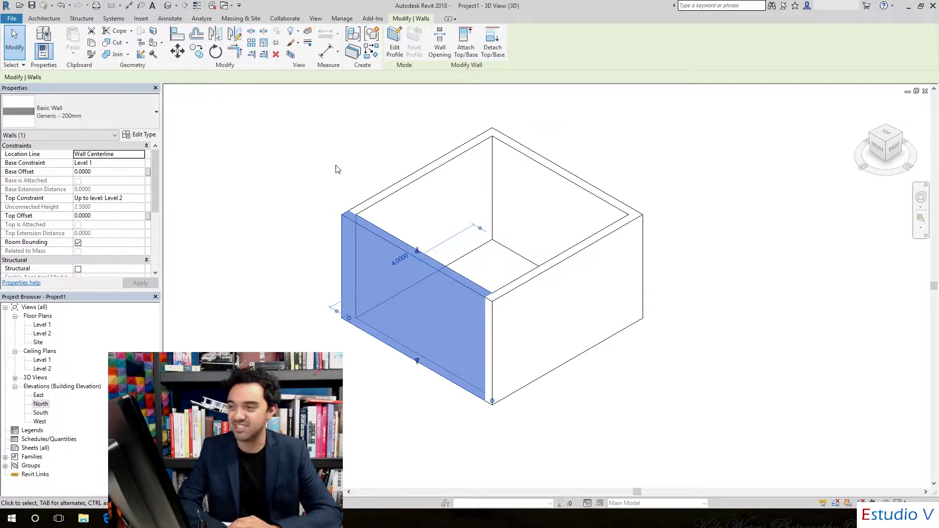
Enter the front wall's profile sketch and view it straight on from FRONT.
click(390, 49)
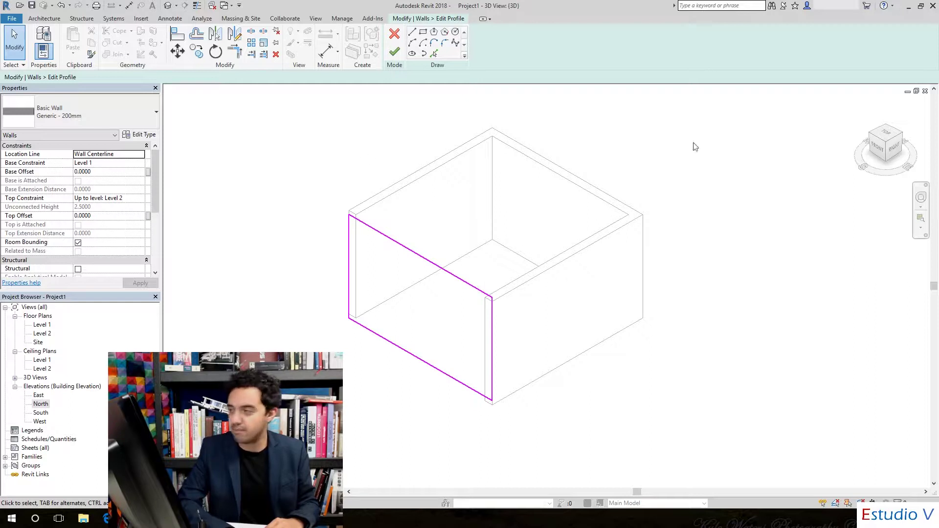
click(877, 149)
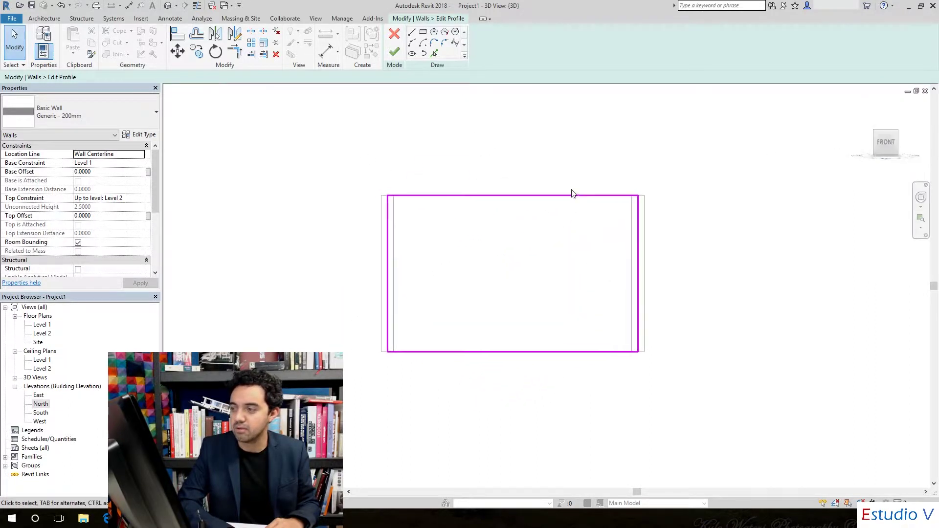
scroll(611, 205, up, 1)
scroll(797, 239, up, 1)
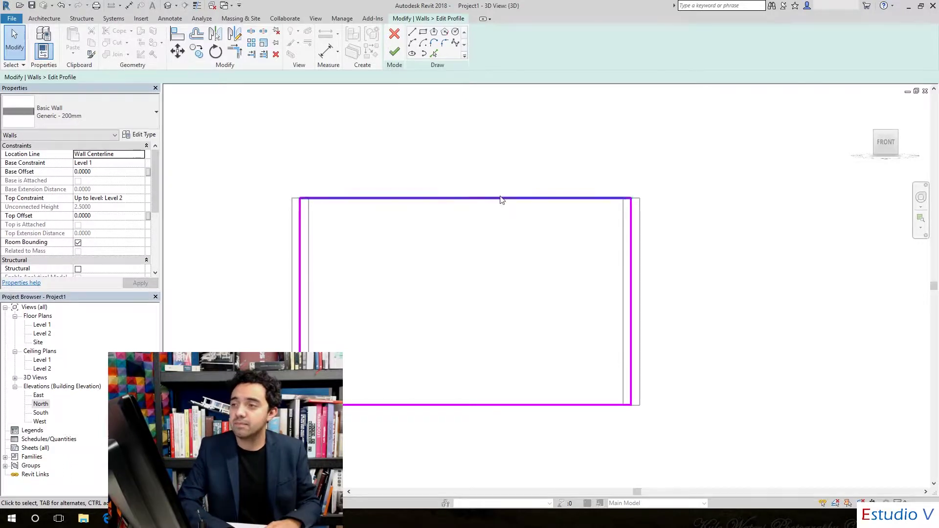
Sketch a notch rectangle across the wall's top edge, then cancel the edit after the intersecting-lines error.
click(423, 32)
click(388, 162)
click(421, 245)
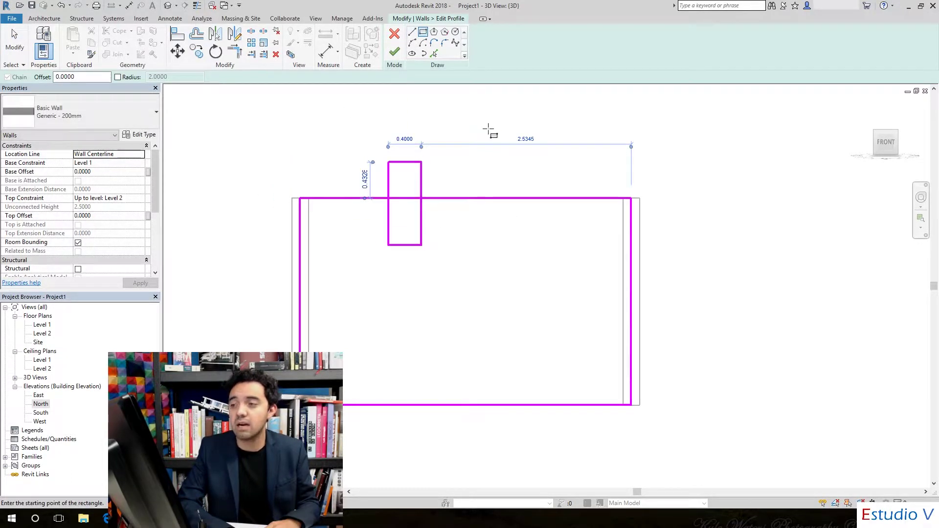
click(397, 51)
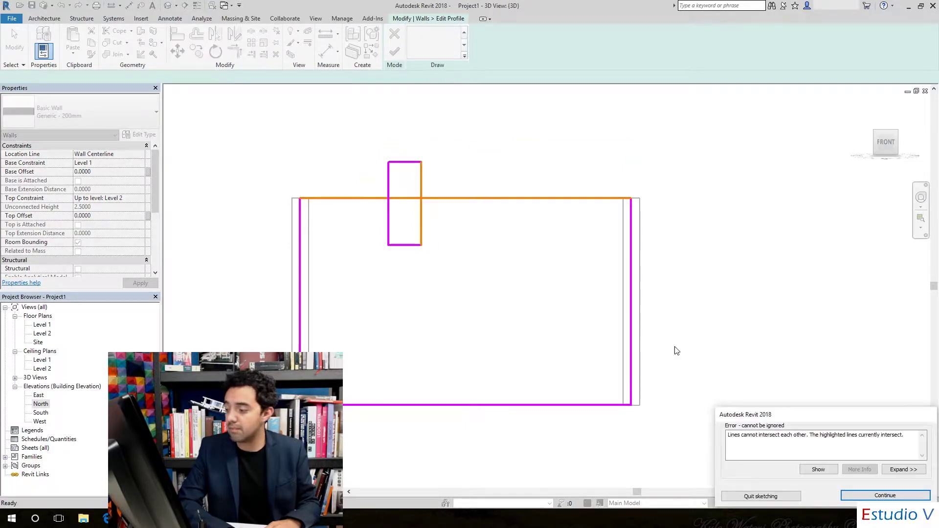
click(874, 496)
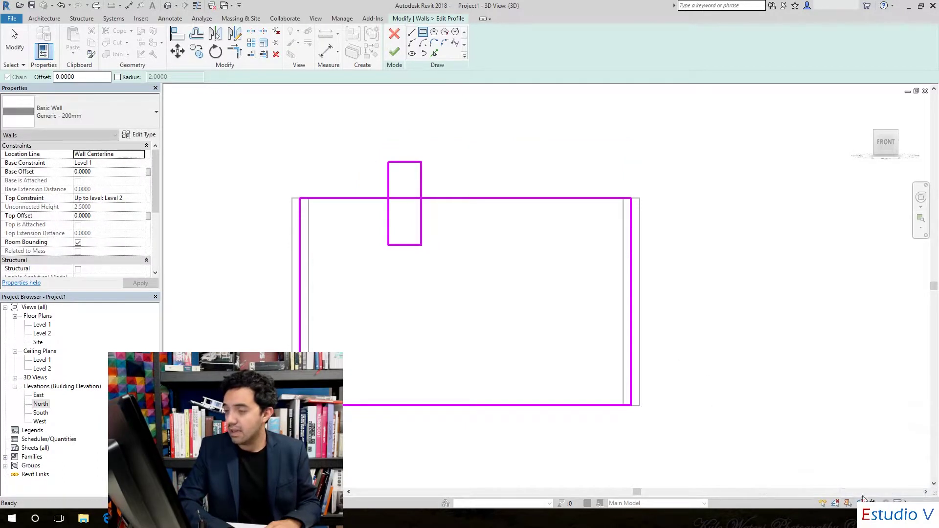
click(422, 230)
key(Escape)
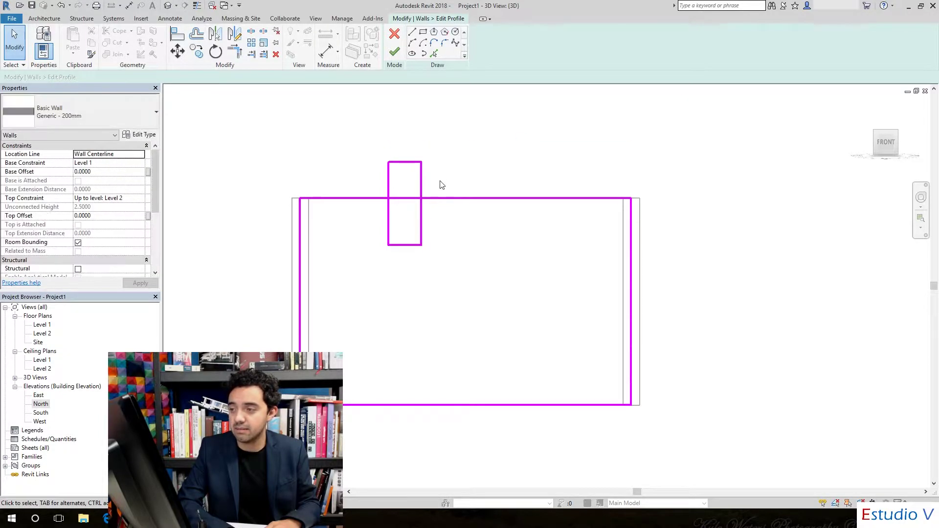
click(394, 33)
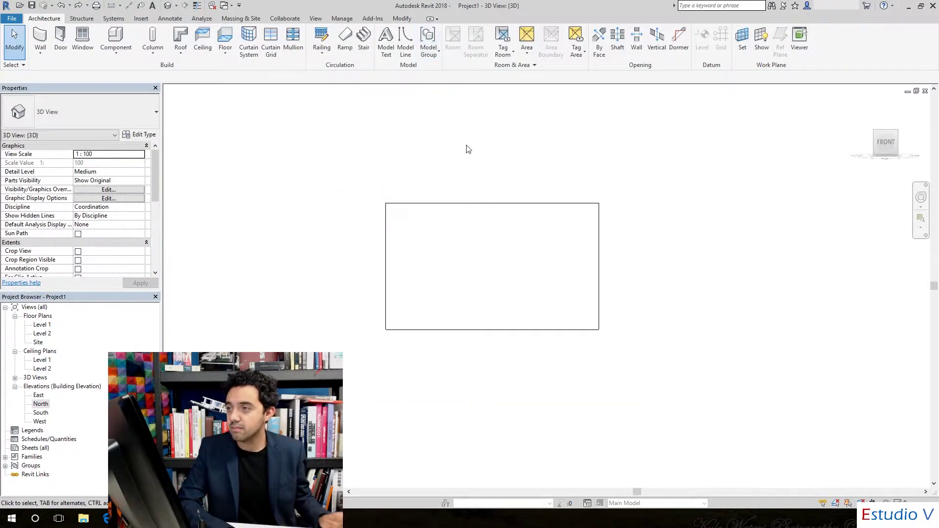
Reopen the front wall's profile and sketch a rectangle near its upper left.
click(496, 204)
click(403, 53)
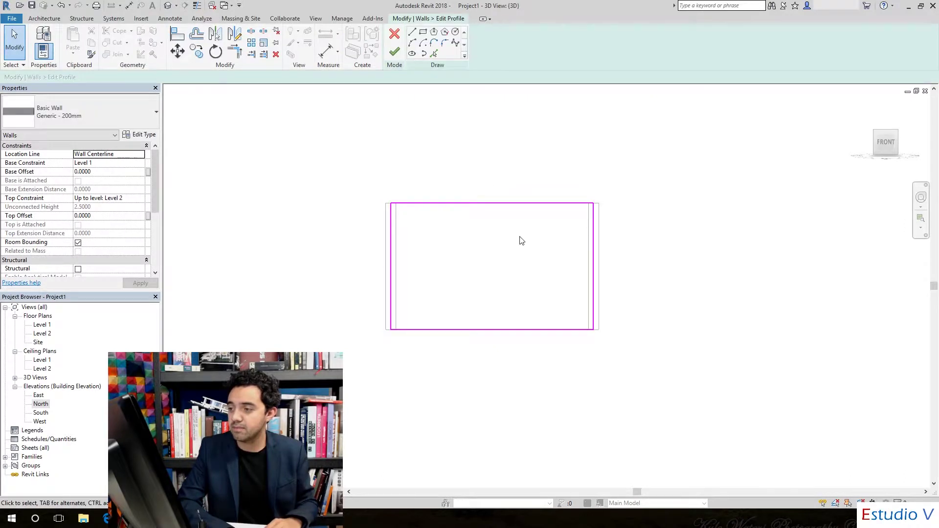
click(424, 32)
click(394, 194)
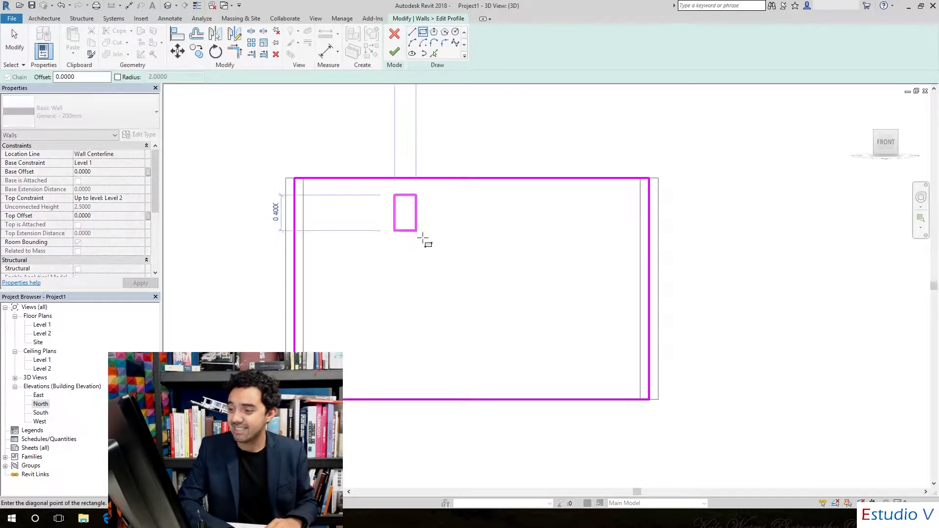
click(441, 259)
click(19, 47)
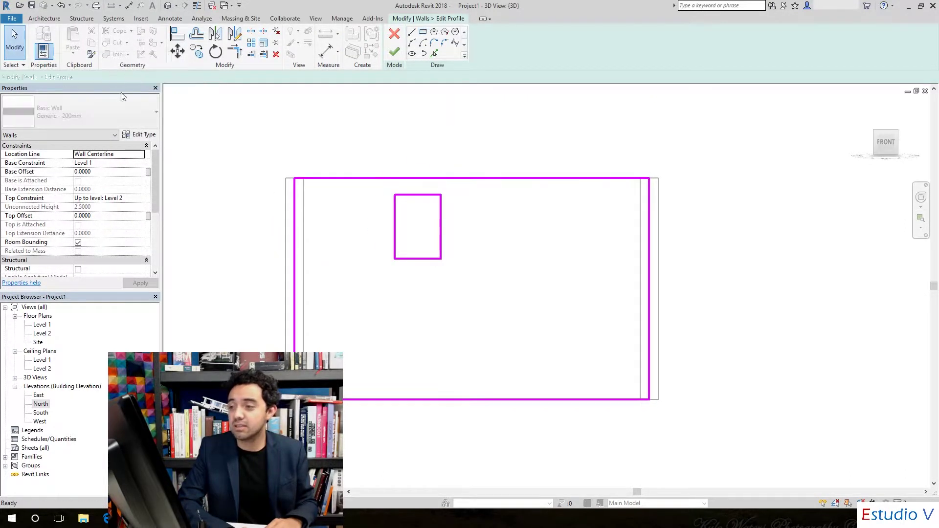
Adjust the rectangle's top sketch line endpoint after a failed finish attempt.
click(429, 195)
drag(394, 195, 400, 195)
key(Escape)
click(395, 52)
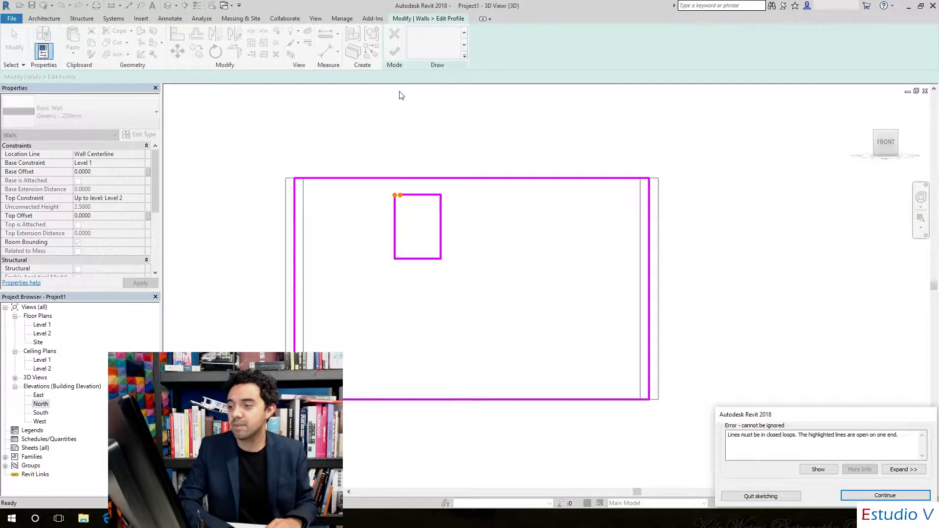
click(886, 495)
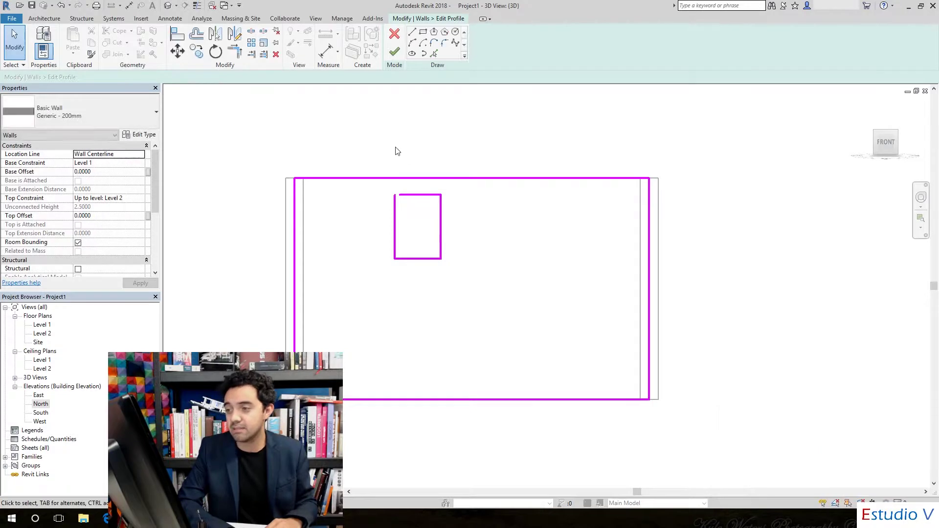
click(412, 194)
drag(395, 195, 375, 195)
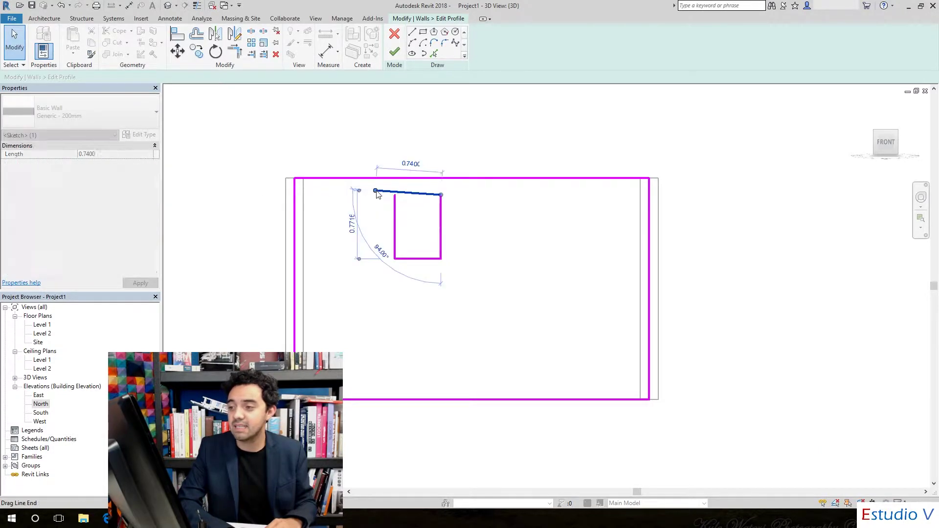
key(Escape)
click(416, 194)
key(Escape)
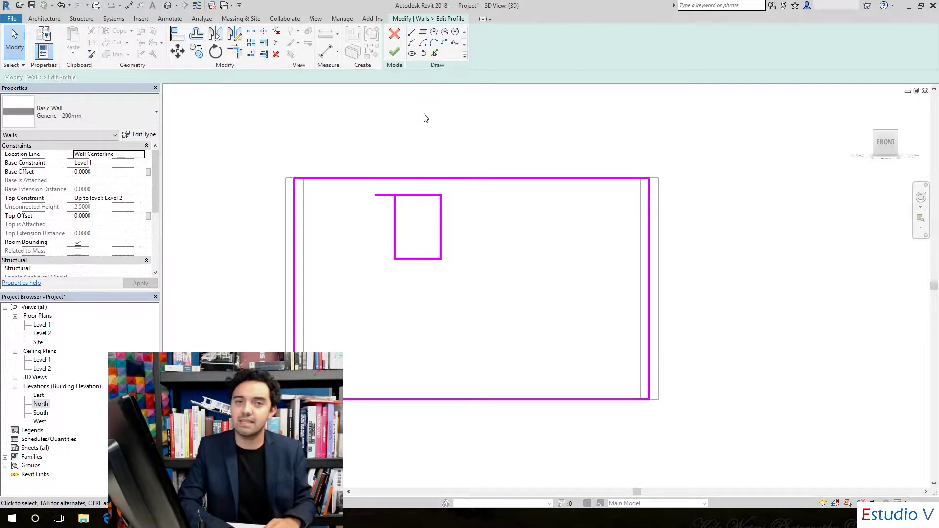
Reconnect the top line's end to the rectangle corner and finish the profile edit.
click(403, 55)
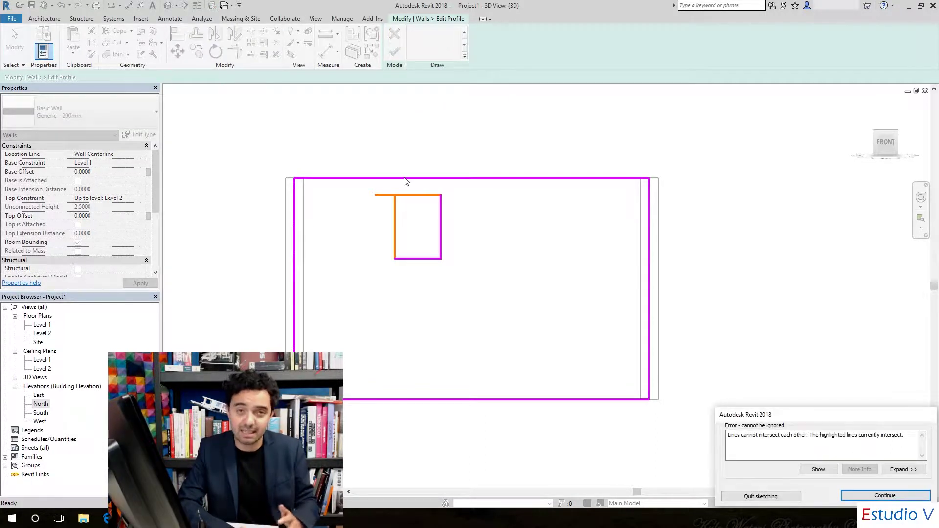
click(854, 498)
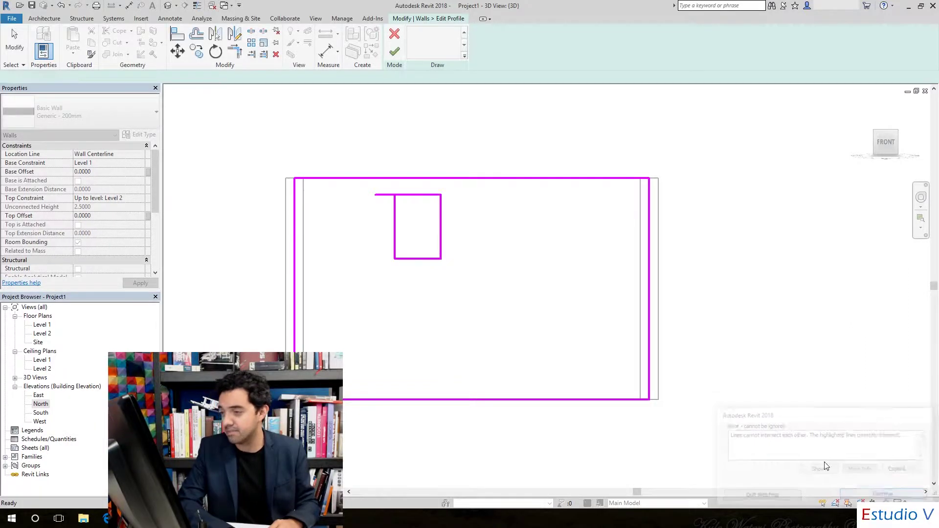
click(418, 195)
drag(376, 194, 394, 196)
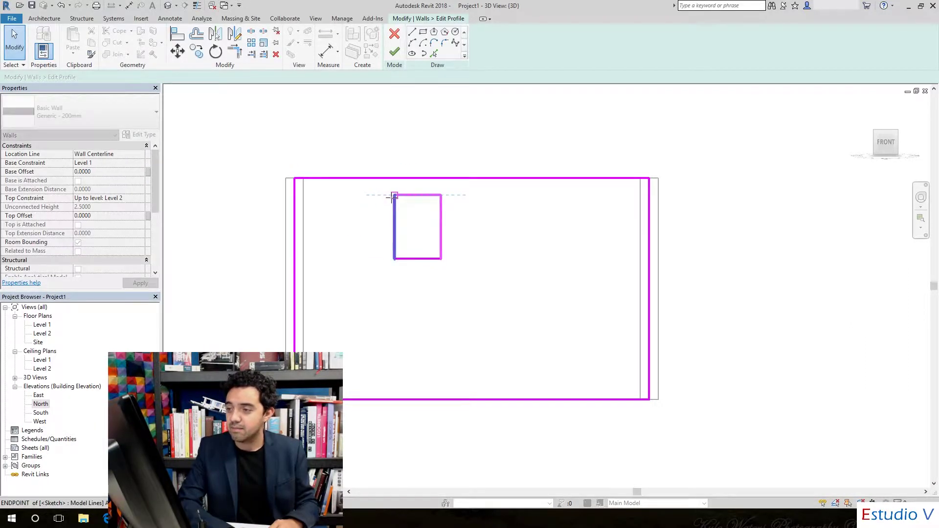
click(458, 147)
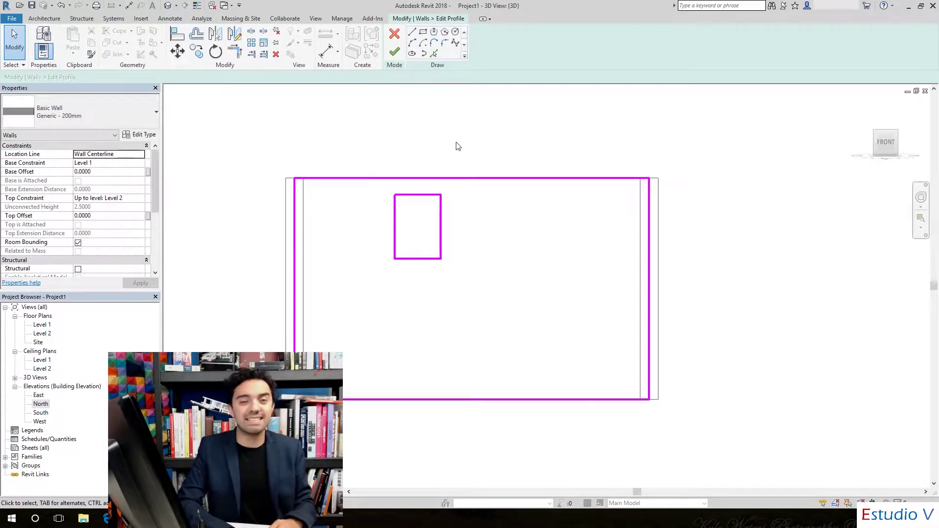
click(394, 51)
Reopen the front wall's profile and face it straight on from the front.
drag(885, 142, 853, 162)
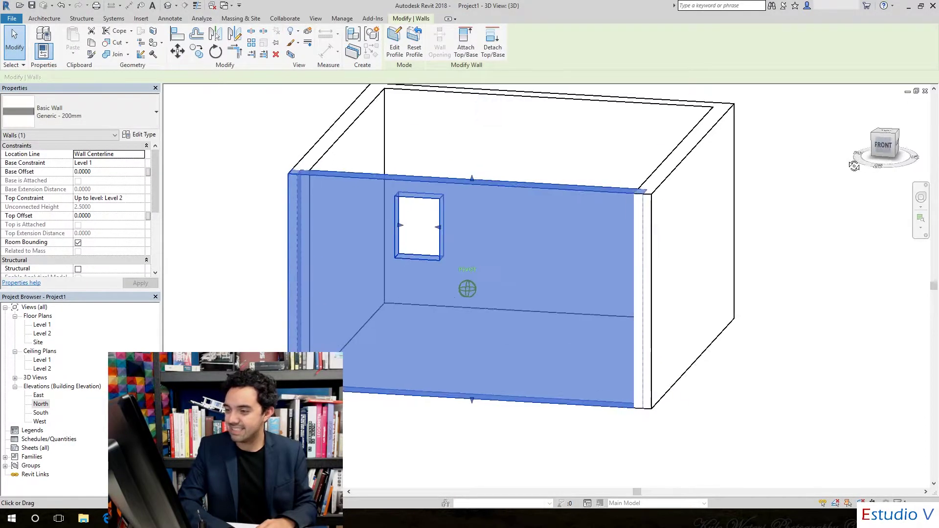
click(847, 274)
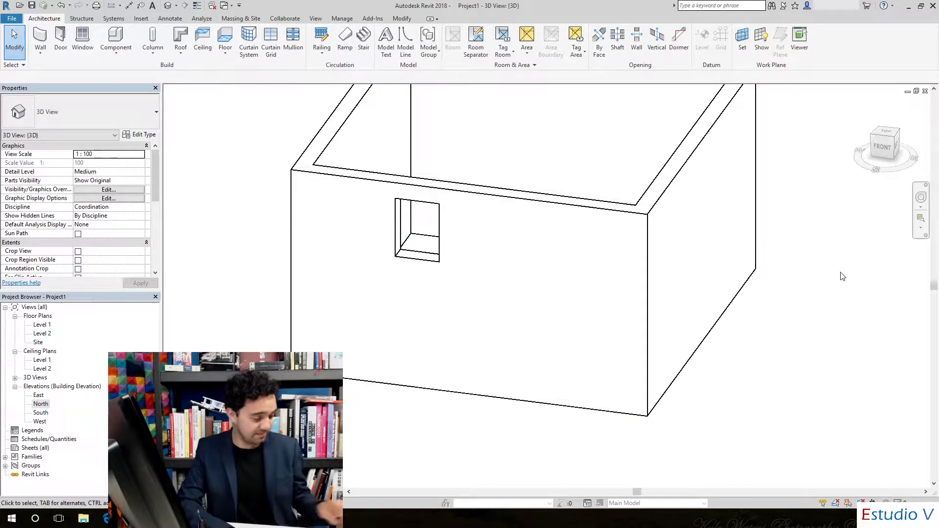
double_click(563, 243)
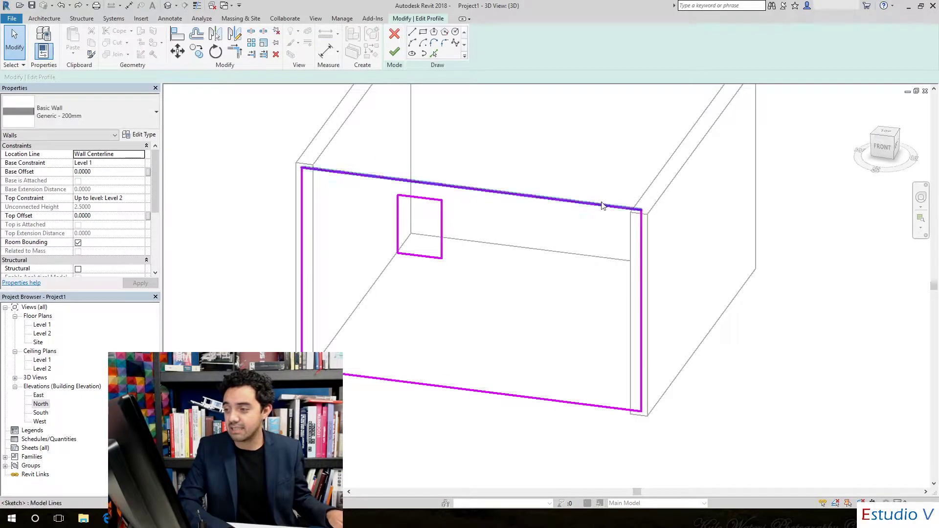
drag(885, 148, 881, 148)
click(881, 148)
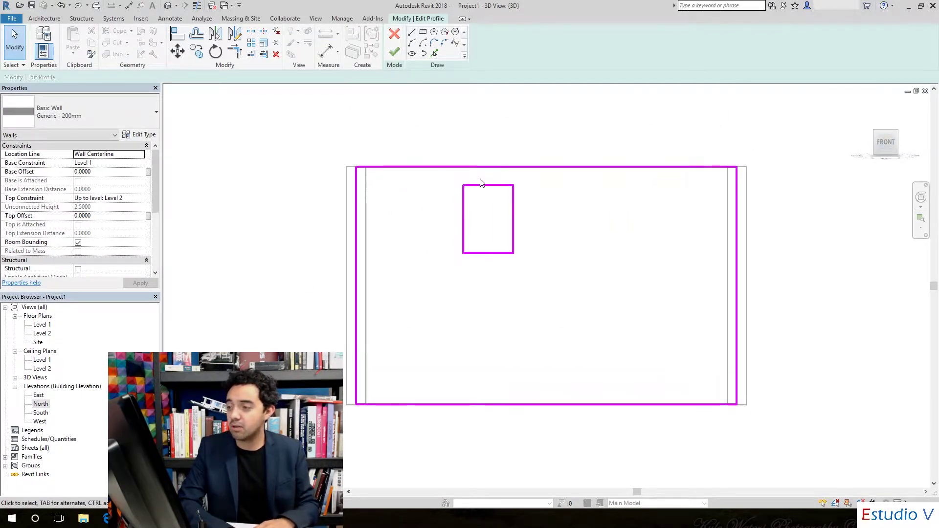
Raise the opening's top line above the wall and trim its side lines to the wall top.
click(488, 179)
drag(488, 179, 532, 139)
click(532, 139)
scroll(501, 188, down, 2)
scroll(575, 113, up, 3)
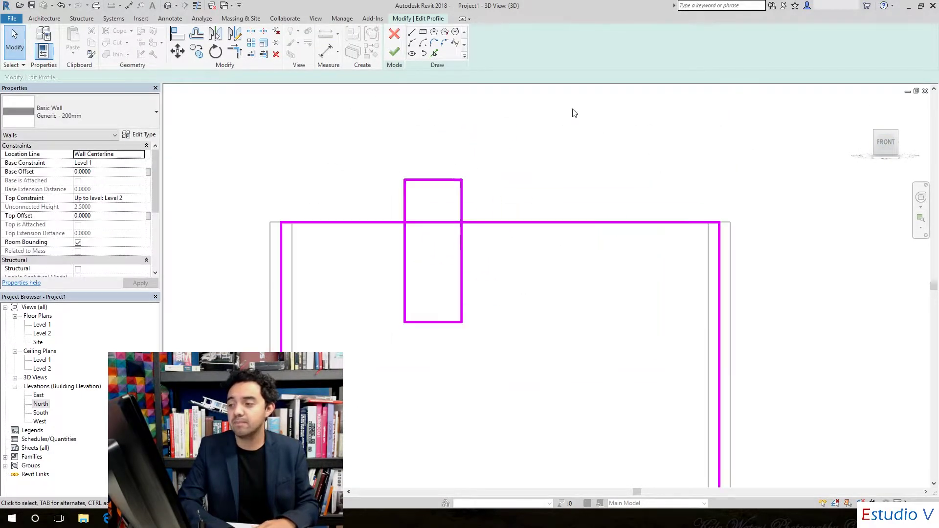
click(404, 199)
drag(405, 180, 405, 223)
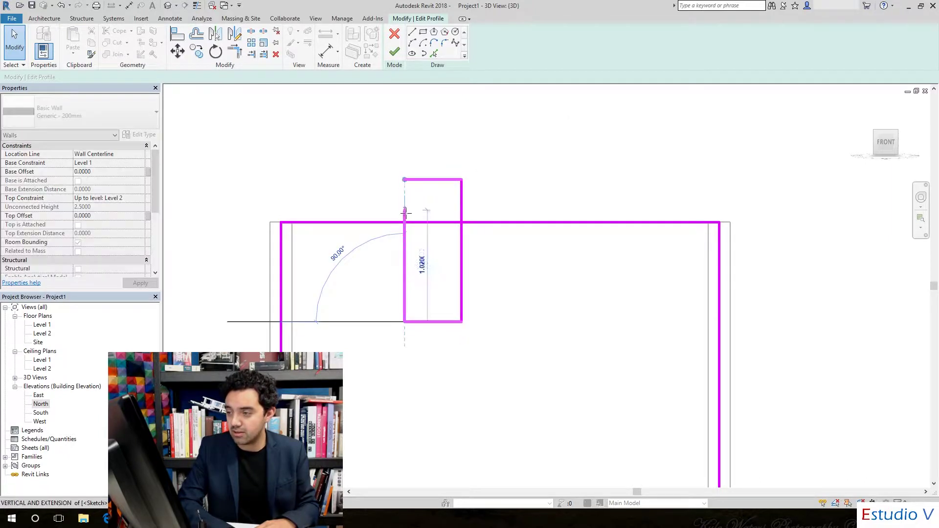
click(462, 199)
drag(461, 180, 462, 222)
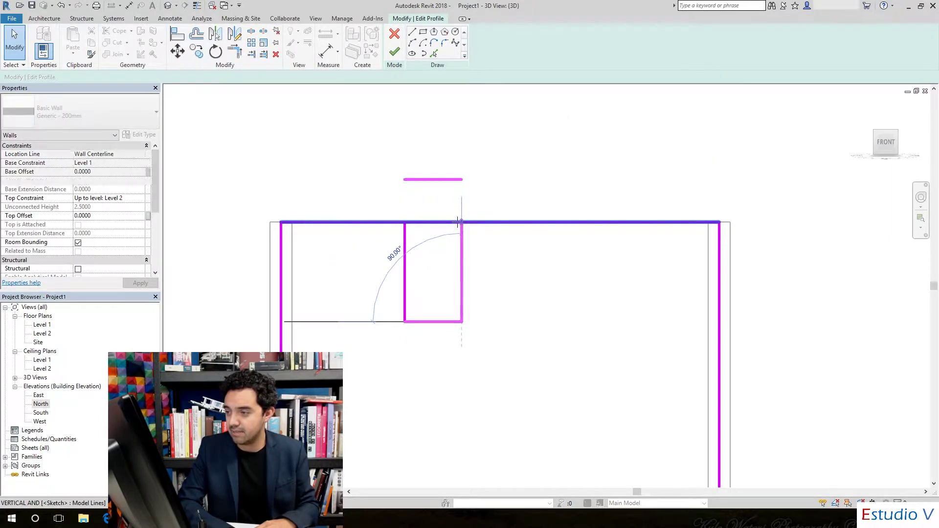
click(478, 187)
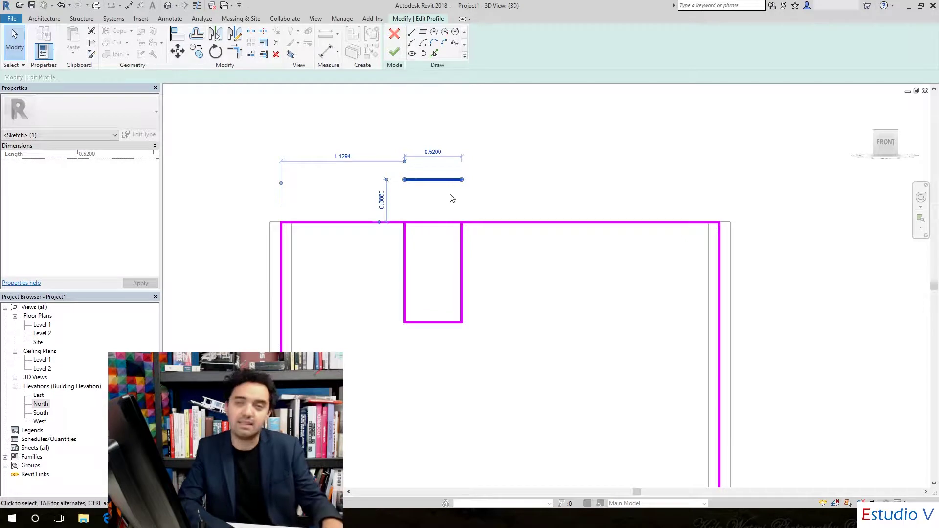
key(Delete)
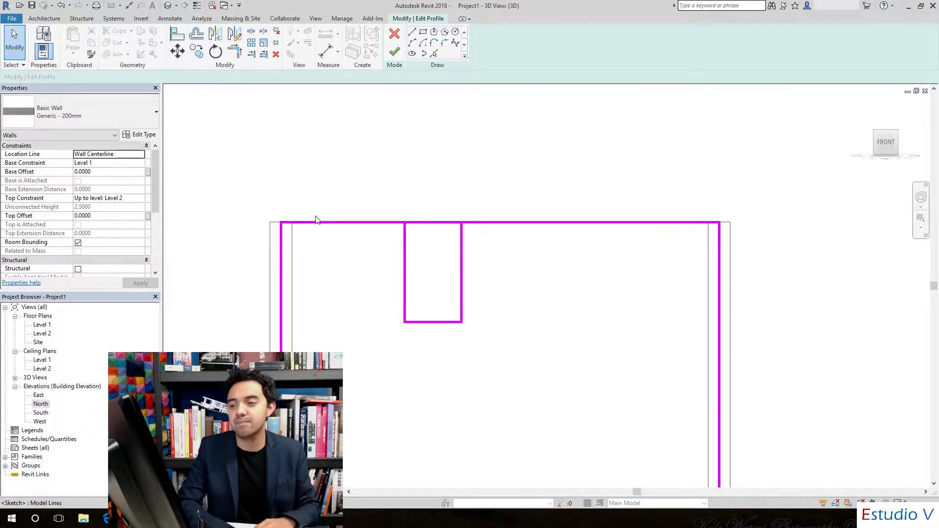
Split the wall's top line at both notch sides, delete the span across the notch, and finish.
click(282, 230)
drag(281, 221, 458, 232)
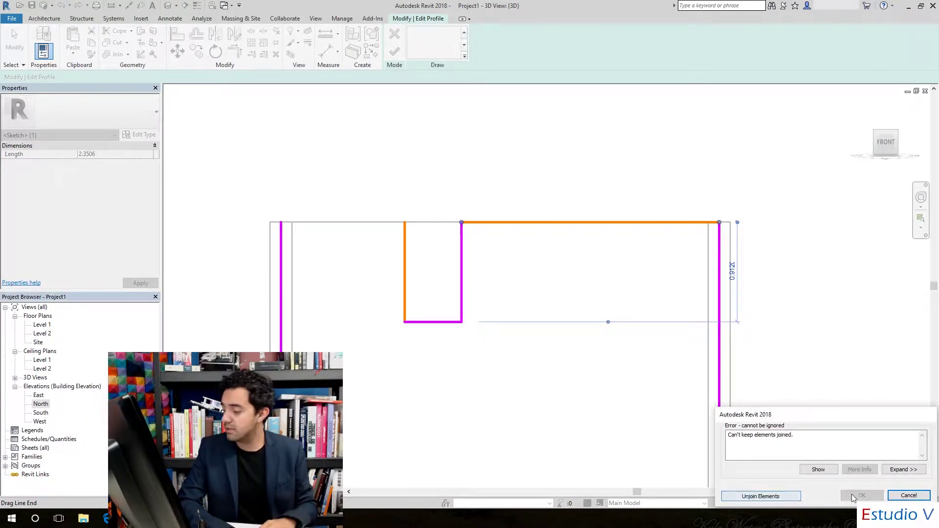
click(909, 496)
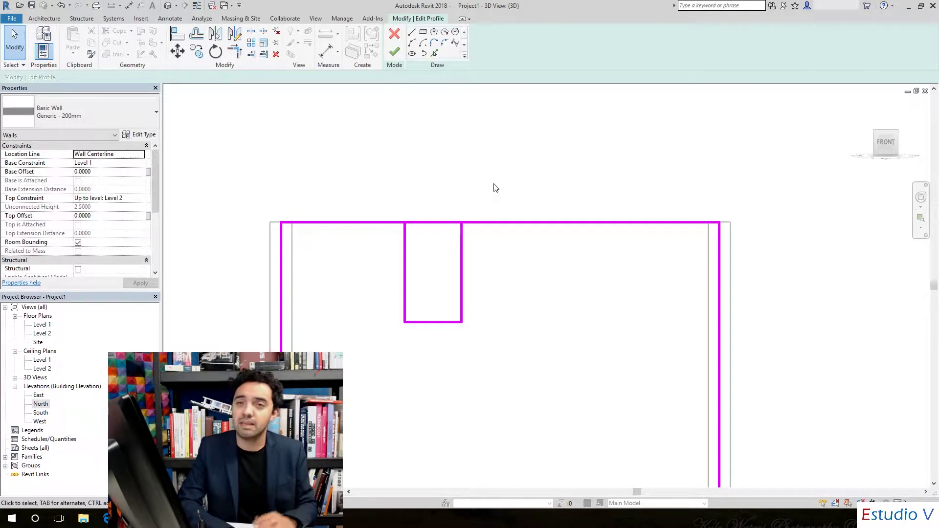
click(252, 32)
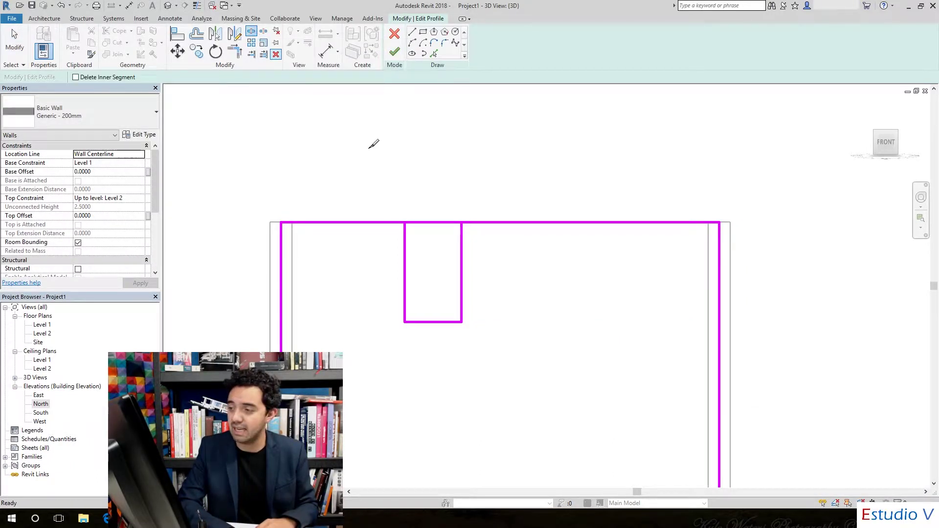
click(462, 222)
click(405, 222)
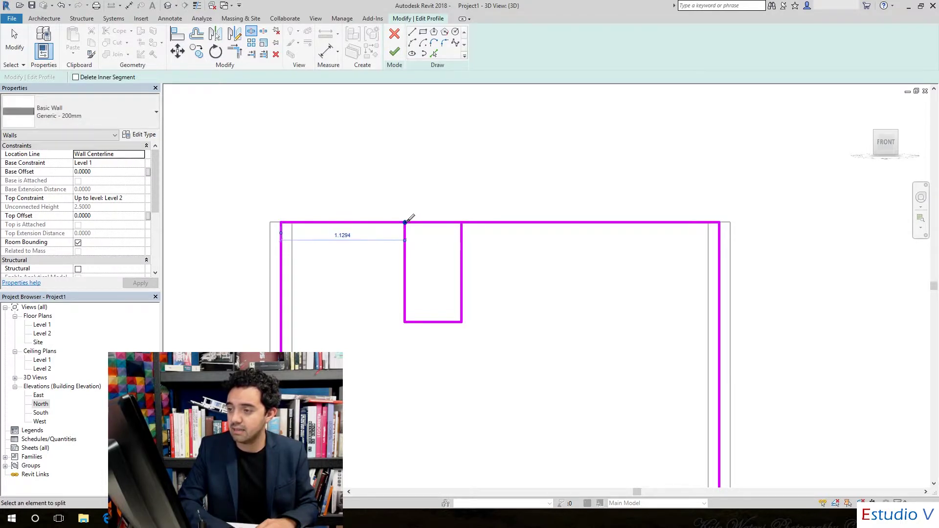
key(Escape)
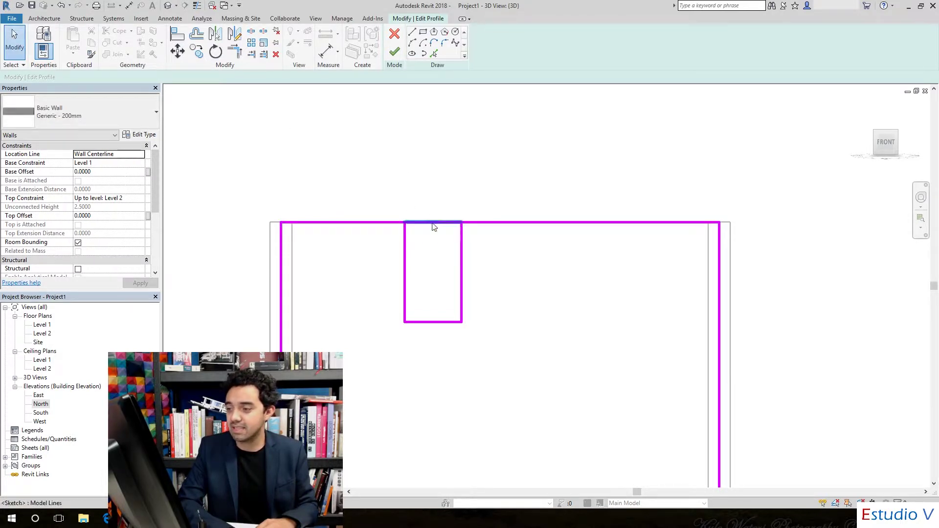
click(433, 223)
key(Delete)
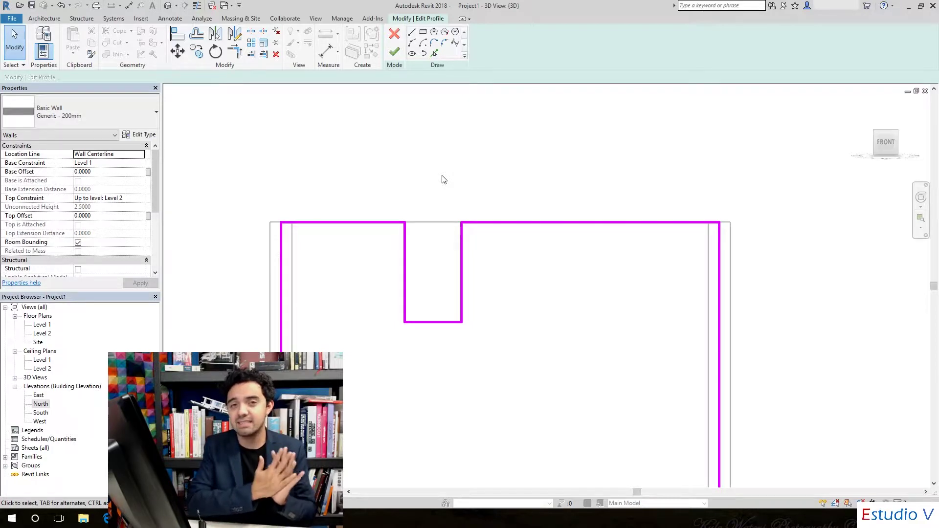
click(402, 57)
drag(886, 149, 718, 196)
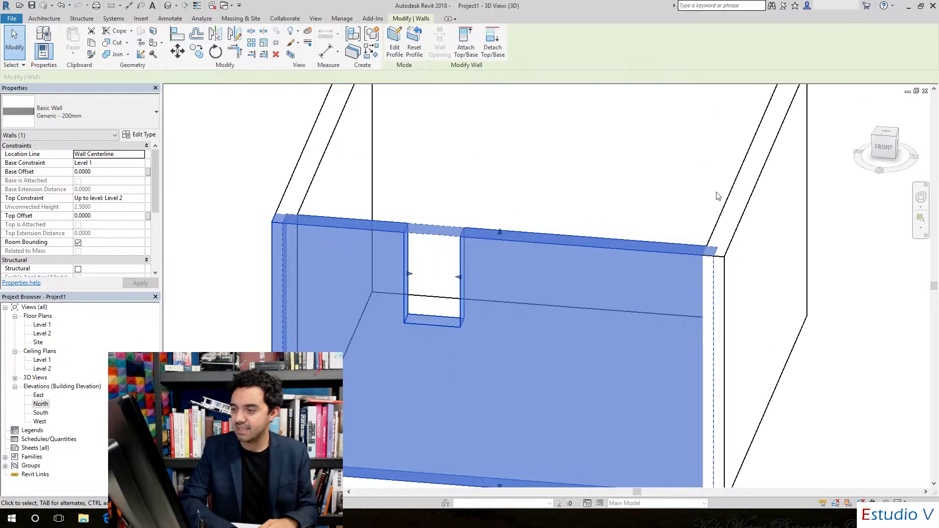
Open the front wall's profile from the front and delete its entire sketch.
click(661, 161)
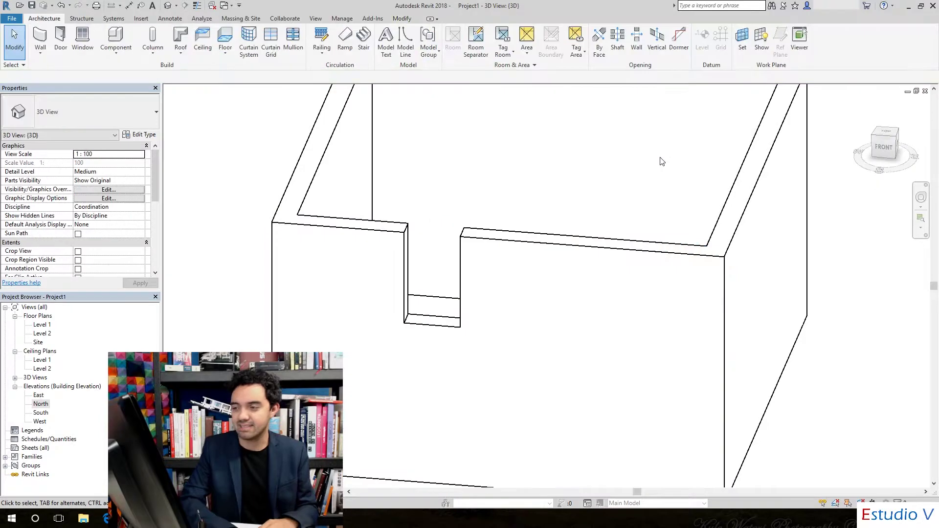
click(540, 231)
click(394, 49)
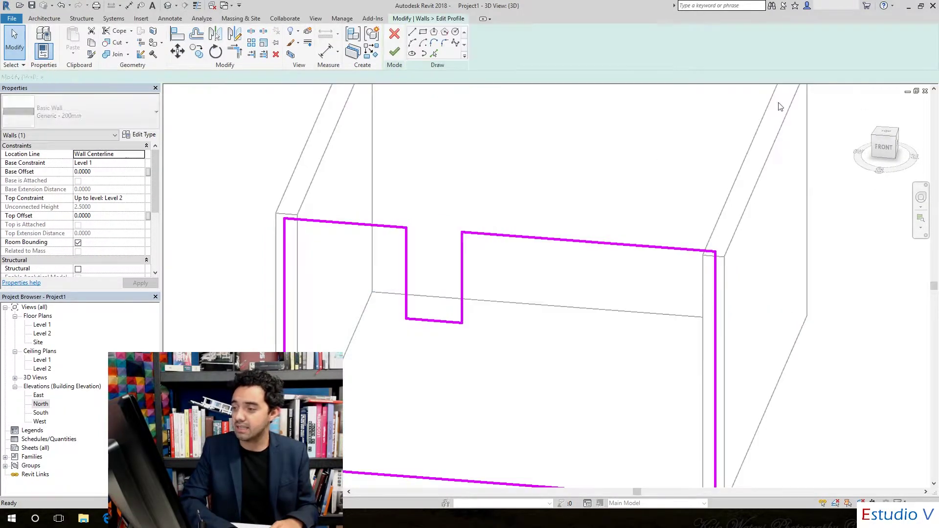
click(886, 147)
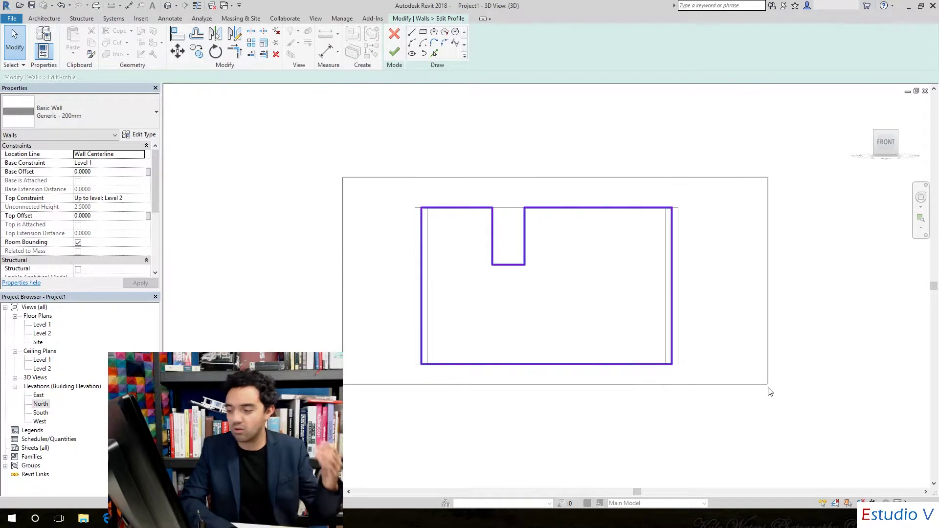
drag(516, 258, 770, 391)
key(Delete)
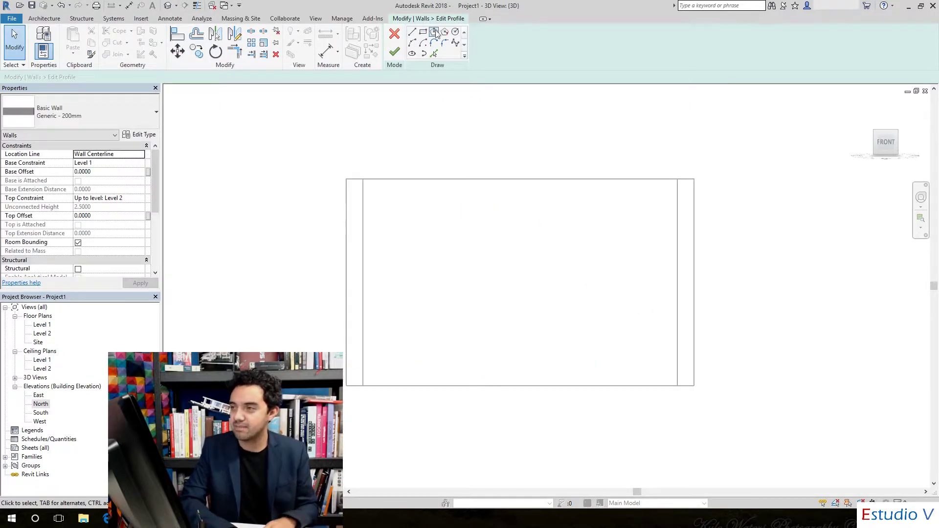
Sketch several circles of varying sizes across and above the wall's profile.
click(346, 313)
click(293, 247)
click(370, 120)
click(389, 140)
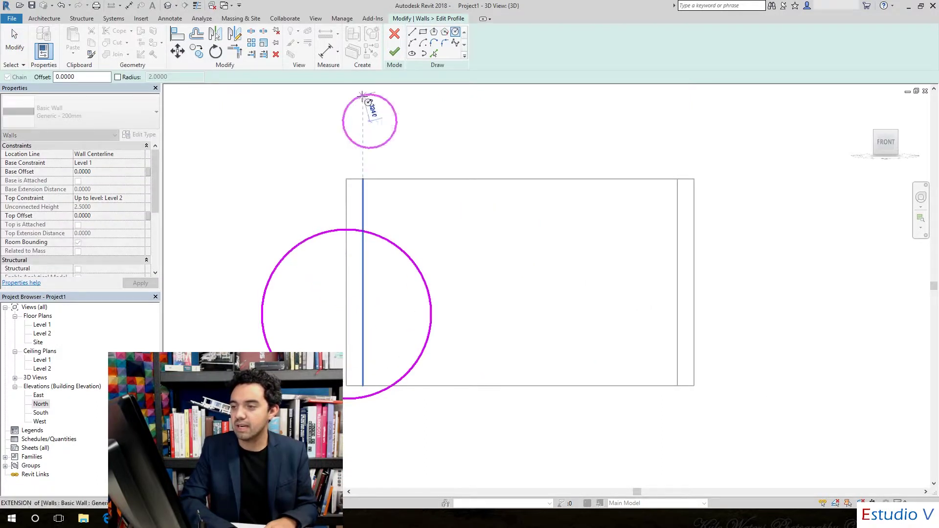
click(553, 155)
click(595, 147)
click(726, 188)
click(800, 161)
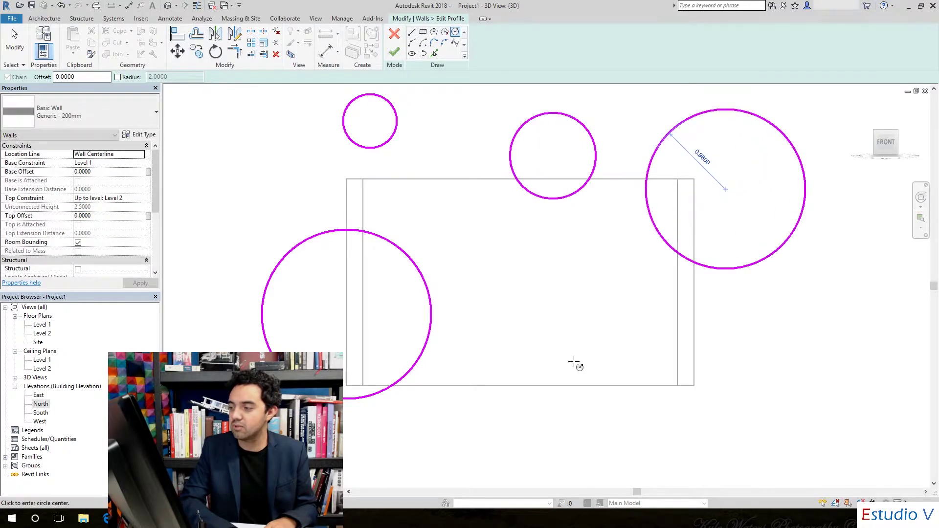
click(631, 268)
click(486, 251)
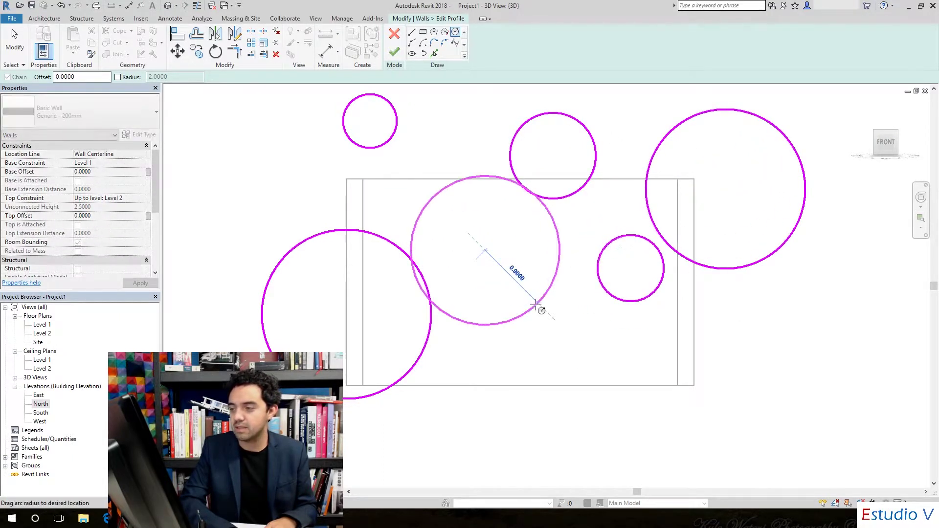
click(528, 289)
Add smaller circles inside the larger ones and near the bottom, then finish the profile.
click(552, 160)
click(567, 146)
click(694, 179)
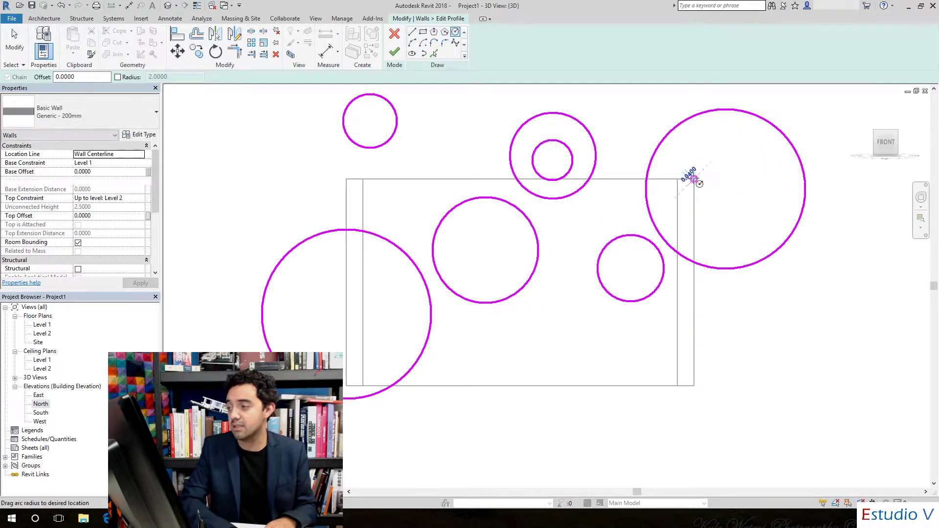
click(723, 151)
click(735, 378)
click(789, 430)
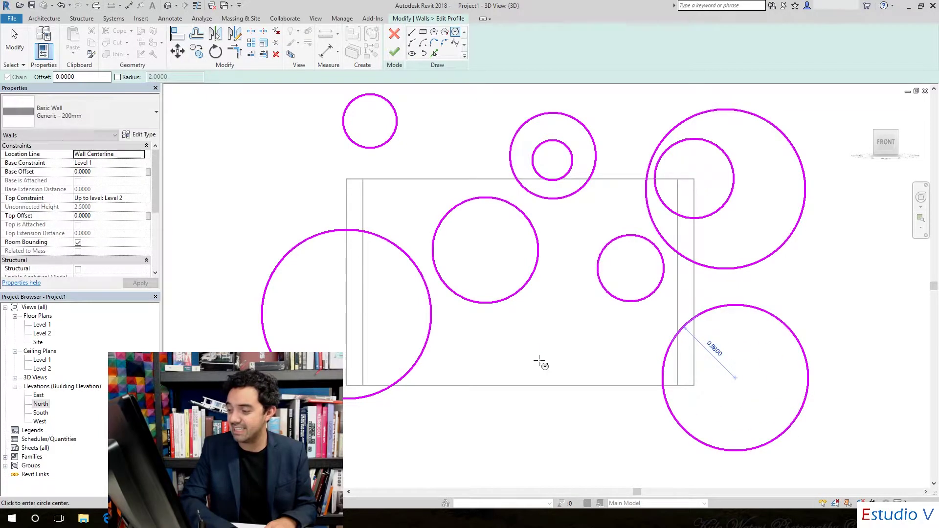
click(539, 360)
click(558, 385)
click(305, 297)
click(330, 313)
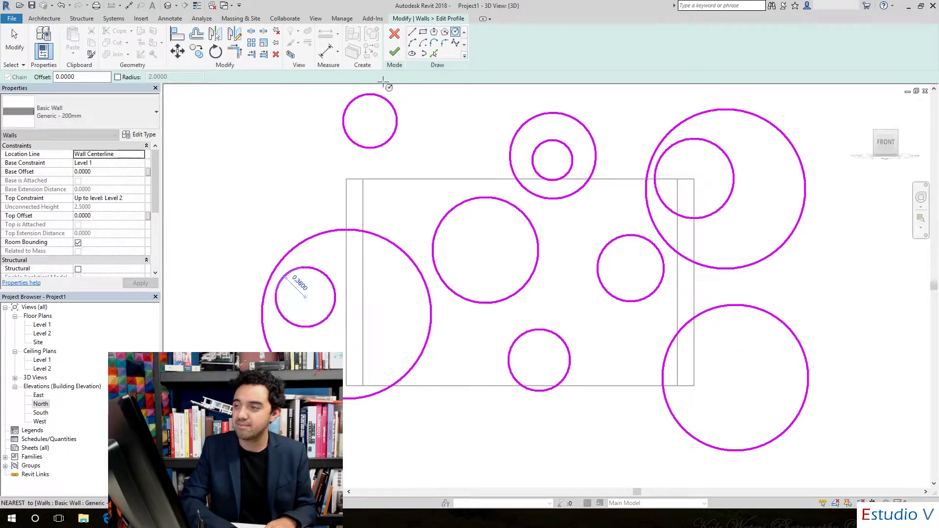
click(394, 52)
Orbit to a 3D corner view of the box and clear the wall selection.
drag(882, 142, 871, 161)
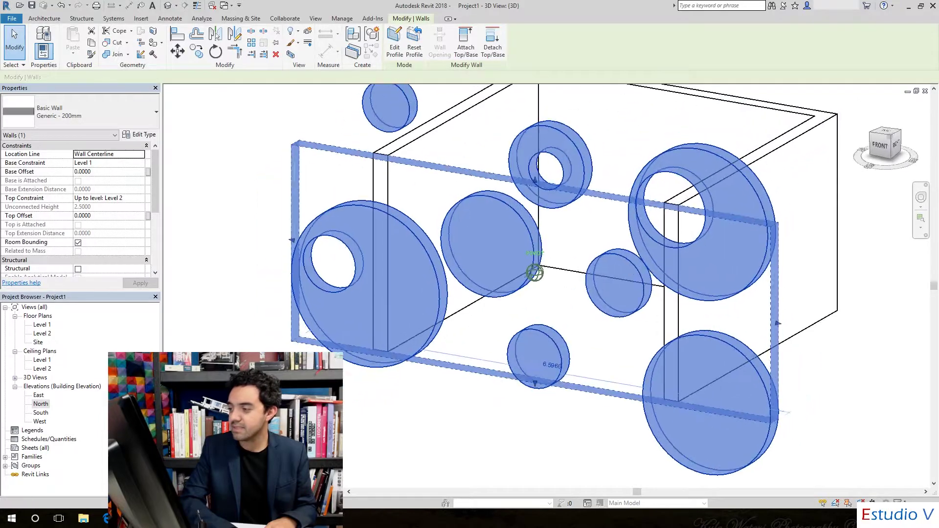
click(860, 329)
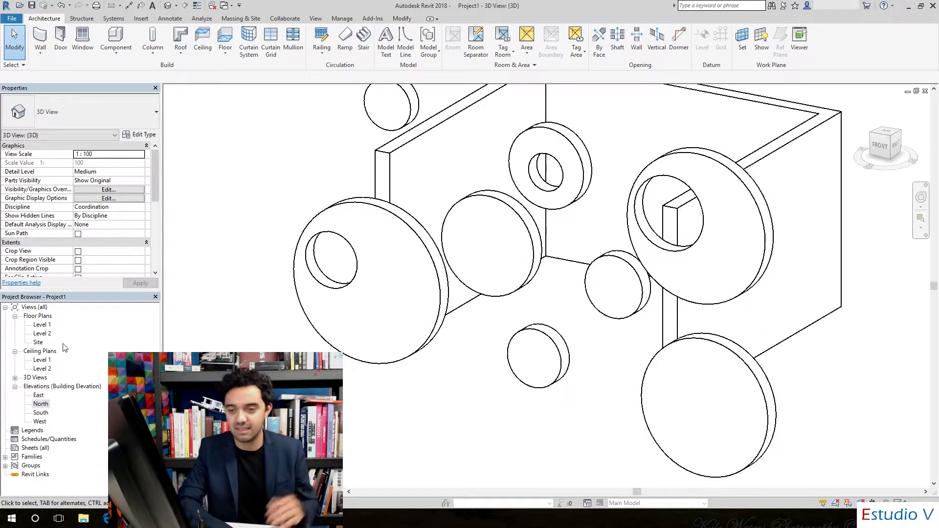
Draw a Generic 200mm wall on Level 1 along the box's front, then select it in 3D.
double_click(42, 325)
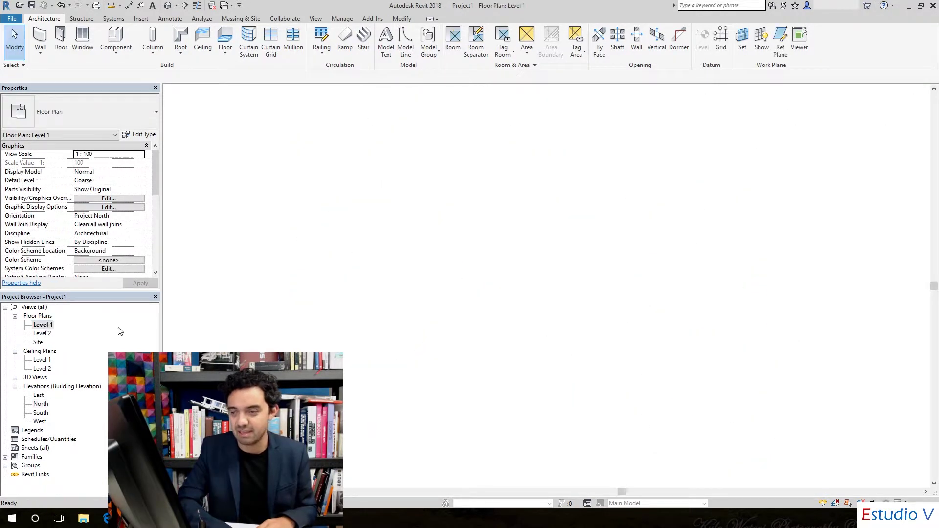
scroll(332, 414, up, 3)
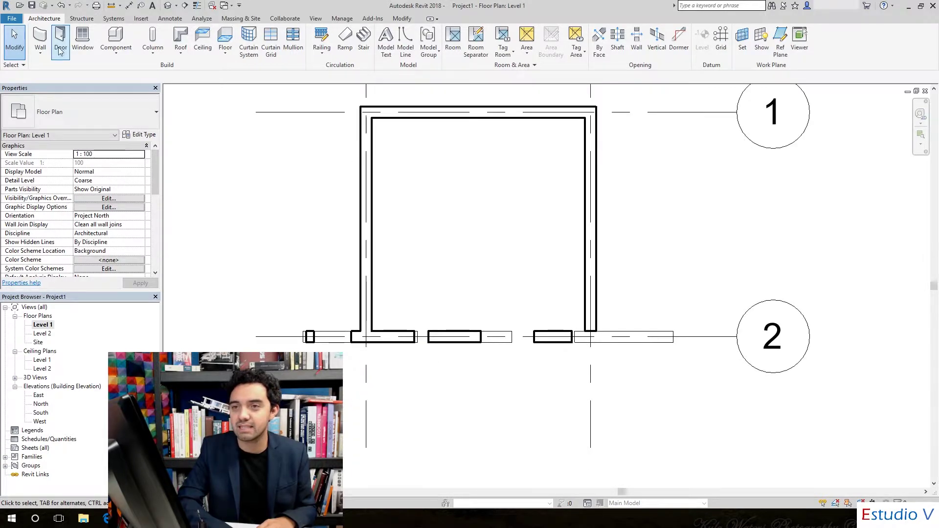
click(526, 297)
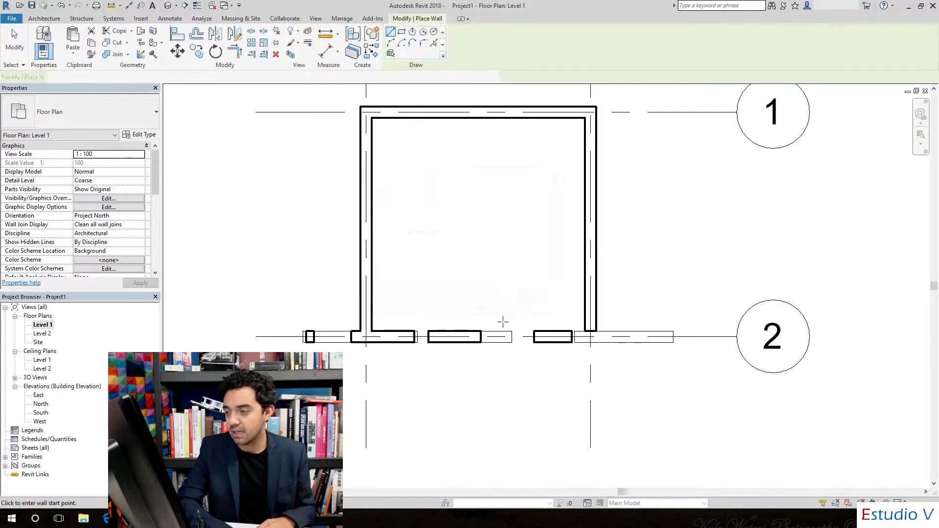
scroll(499, 324, up, 2)
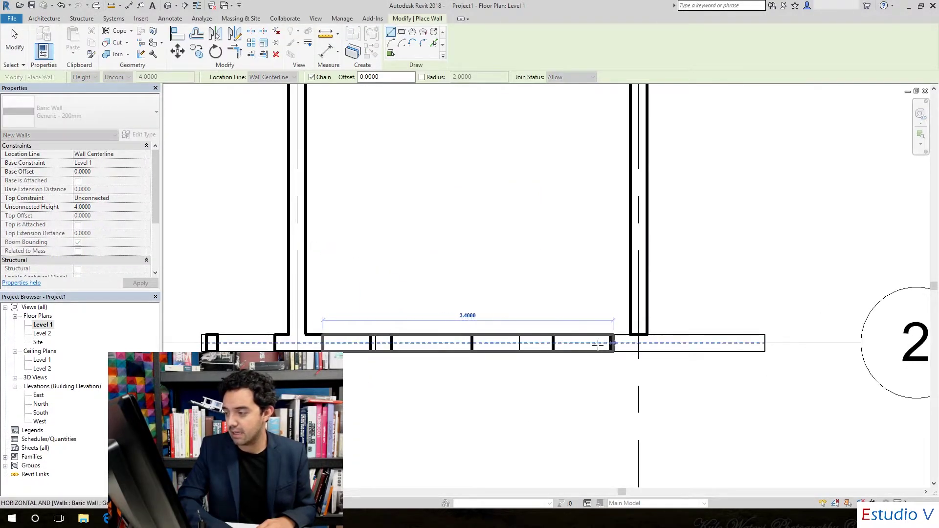
click(596, 343)
key(Escape)
click(16, 47)
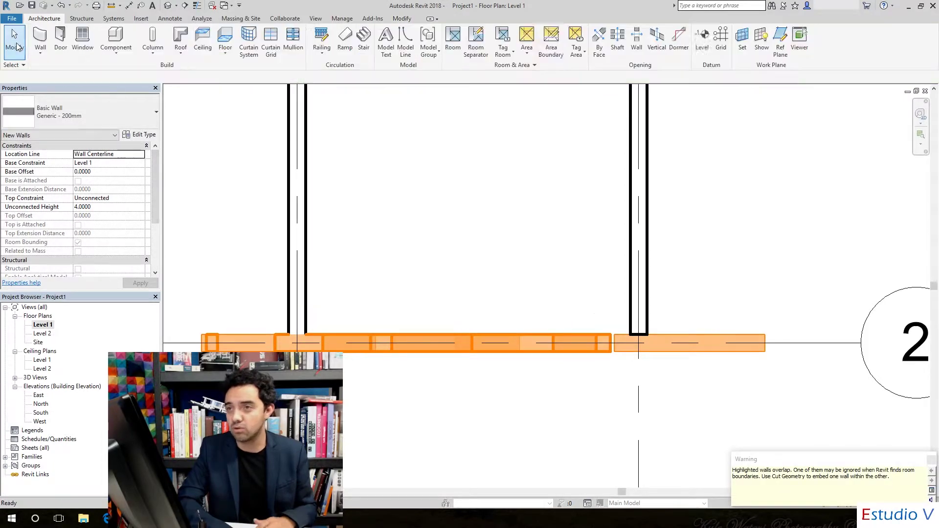
click(168, 6)
scroll(494, 240, down, 4)
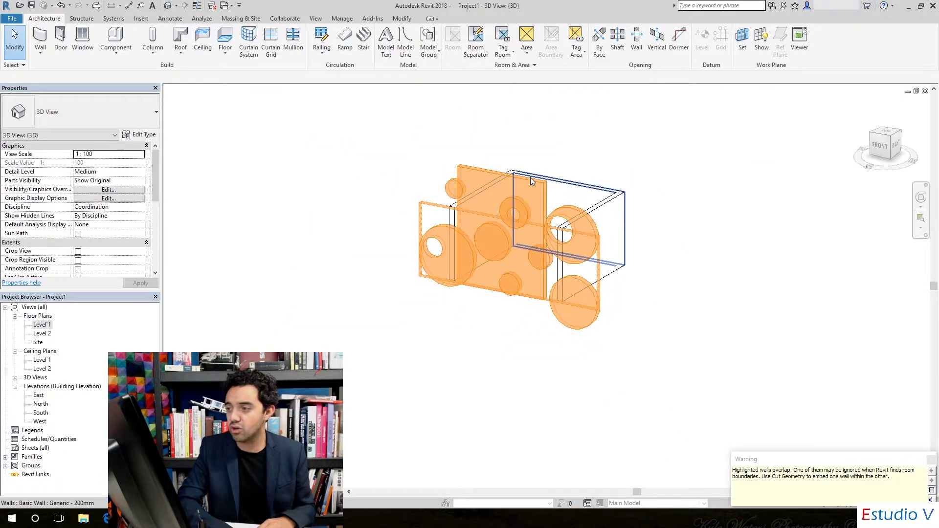
click(531, 177)
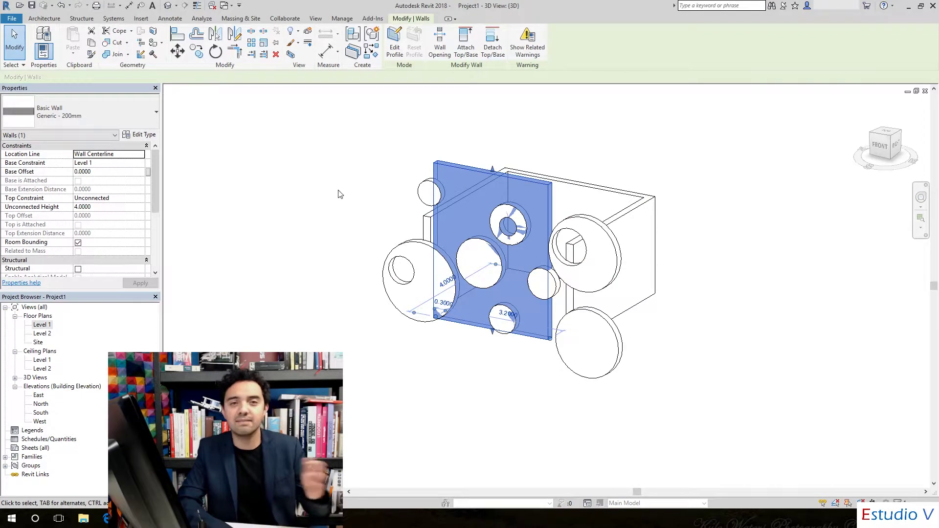
Open the new wall's profile and delete its rectangular sketch.
click(394, 49)
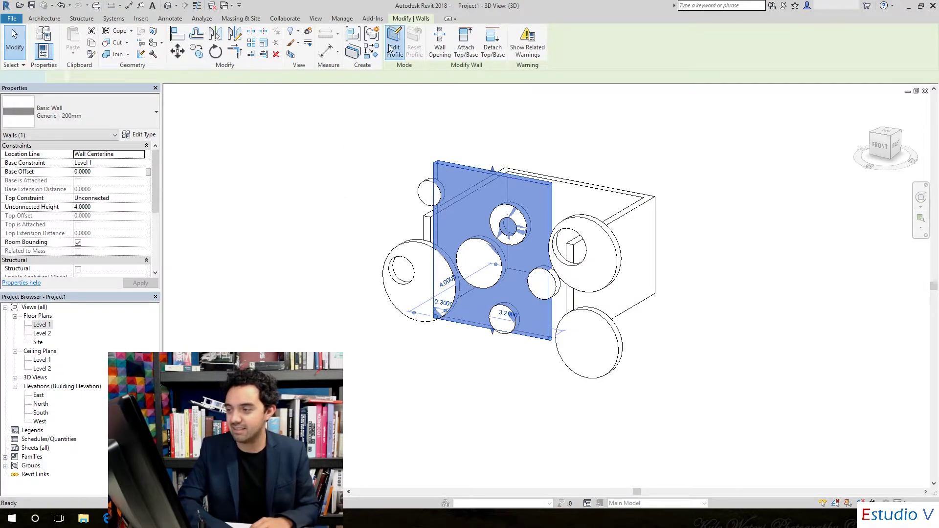
drag(360, 130, 682, 405)
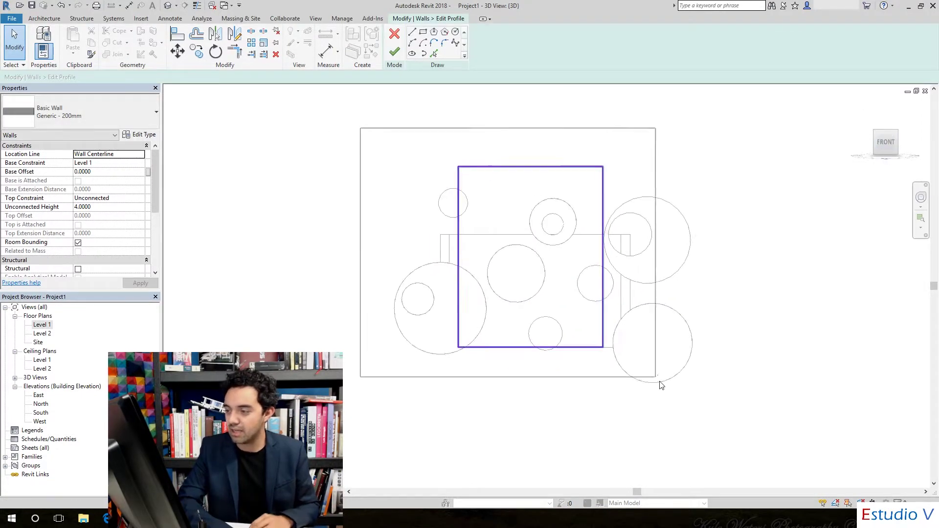
key(Delete)
scroll(595, 205, up, 3)
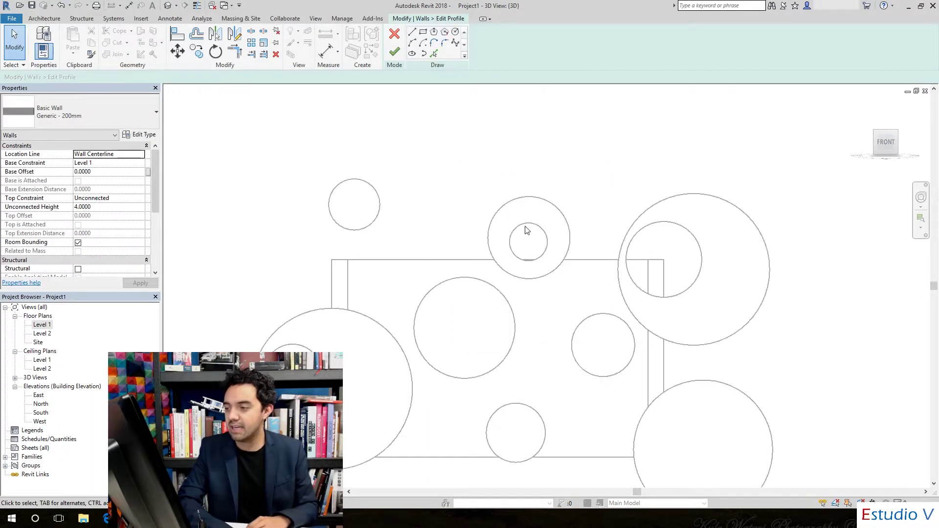
scroll(528, 244, up, 1)
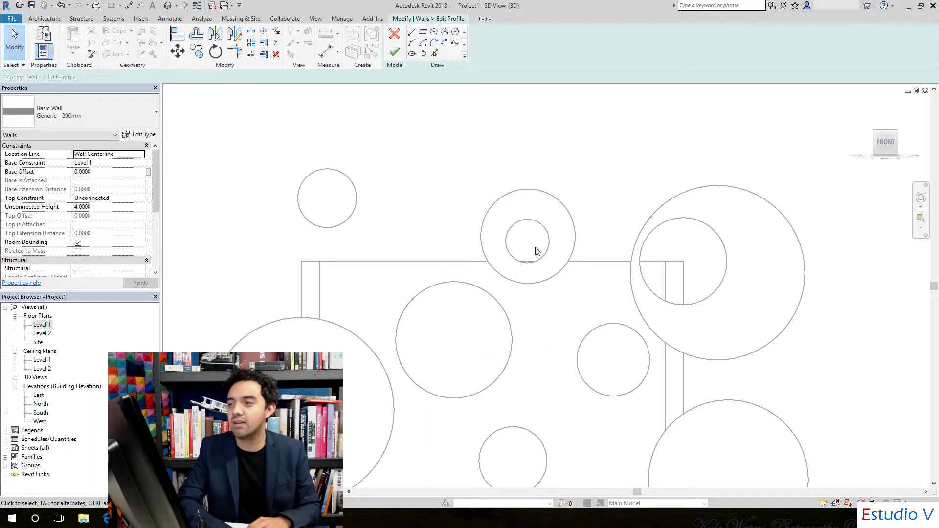
Pick the arcs of the small top hole and right disc's hole as profile lines, then finish.
click(456, 32)
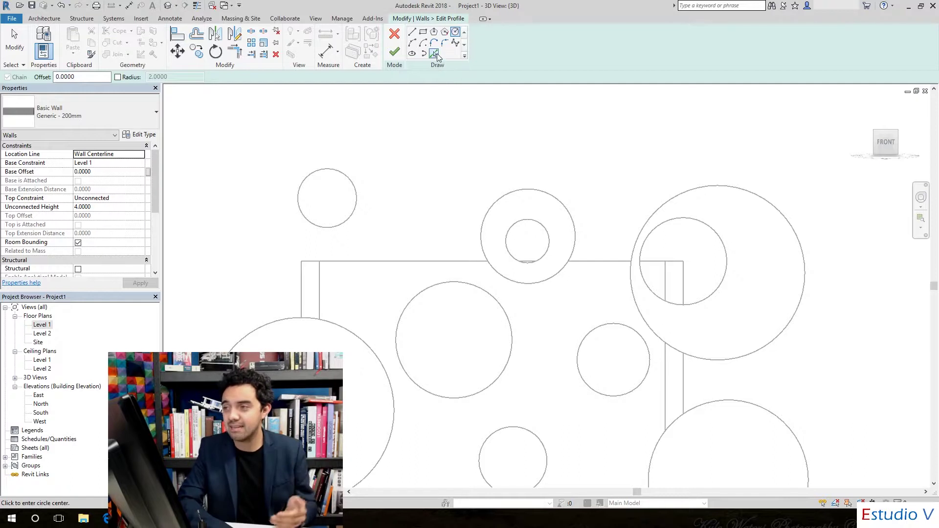
click(435, 54)
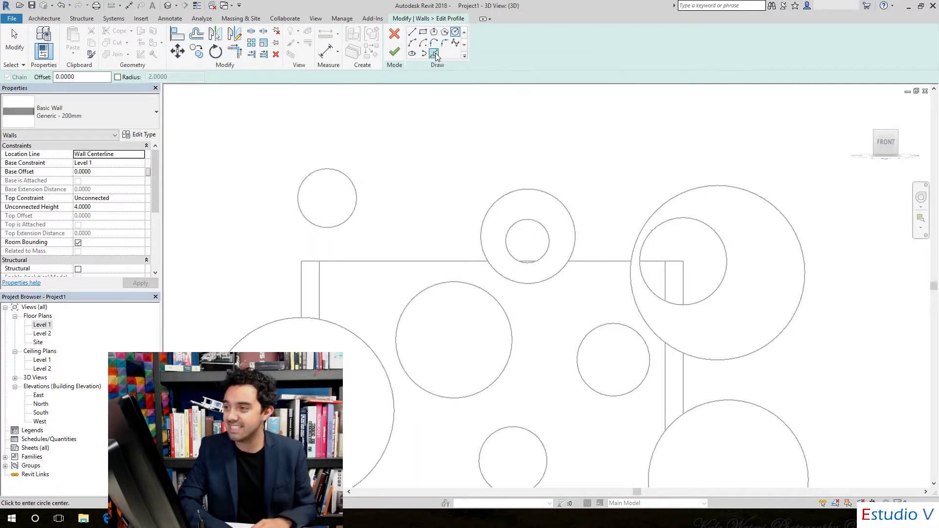
click(510, 233)
click(516, 261)
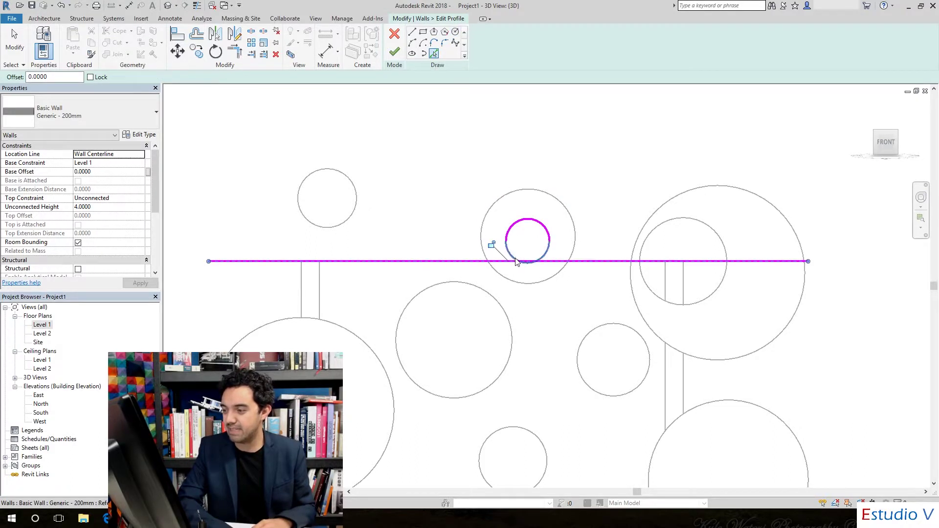
click(517, 261)
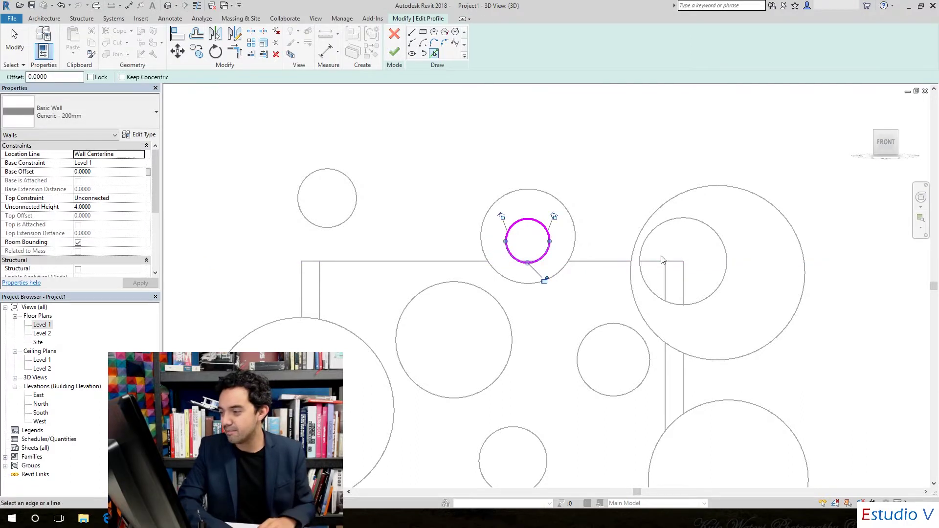
click(644, 237)
click(648, 290)
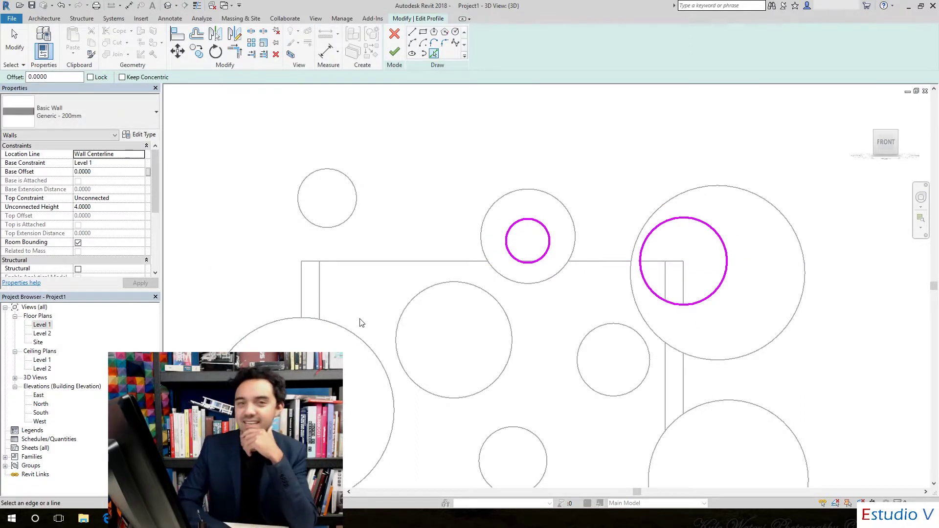
click(394, 51)
Orbit to a 3D corner view and reselect the new front wall to check its discs fill the holes.
click(897, 131)
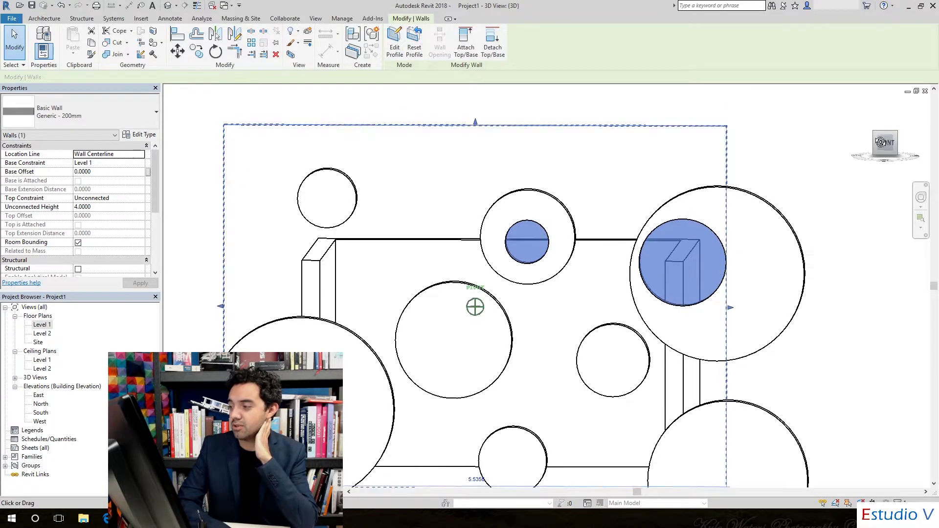
click(811, 127)
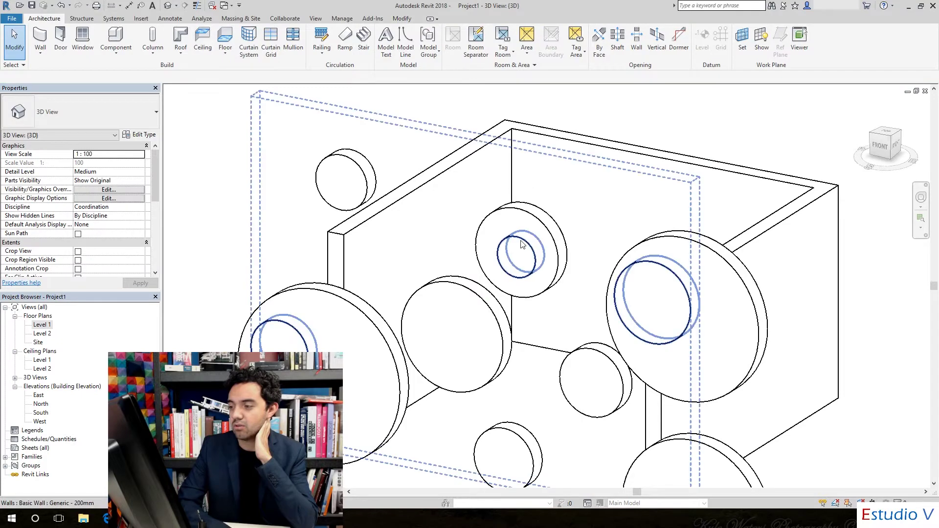
click(518, 261)
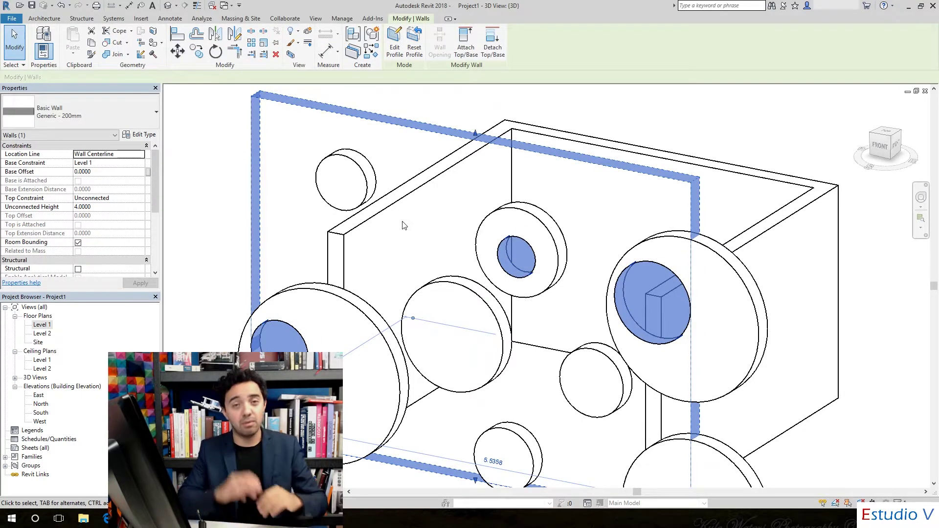